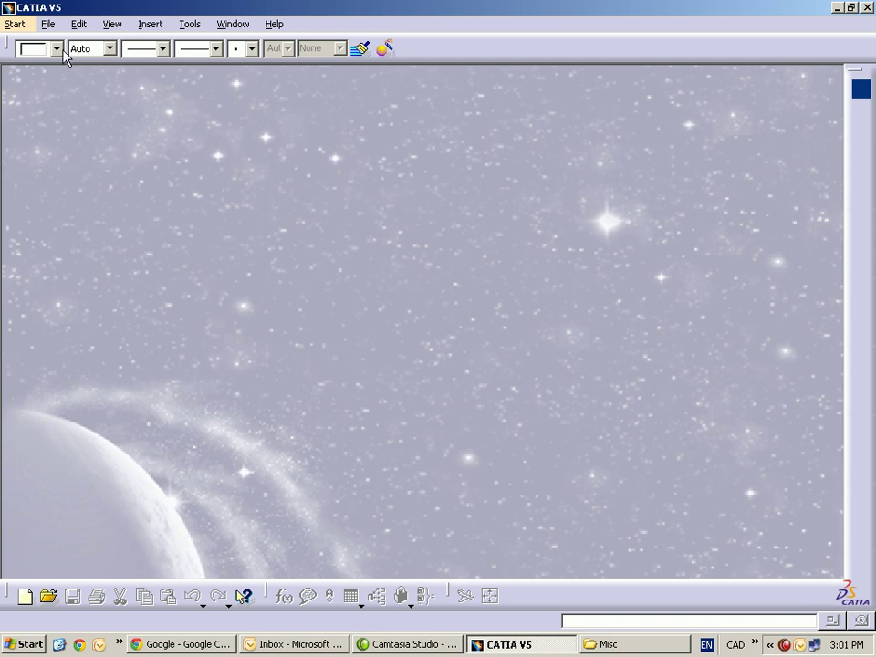
Open the recently used part Barrel serrated.CATPart.
{"action": "left_click", "coordinate": [47, 24]}
{"action": "left_click", "coordinate": [137, 342]}
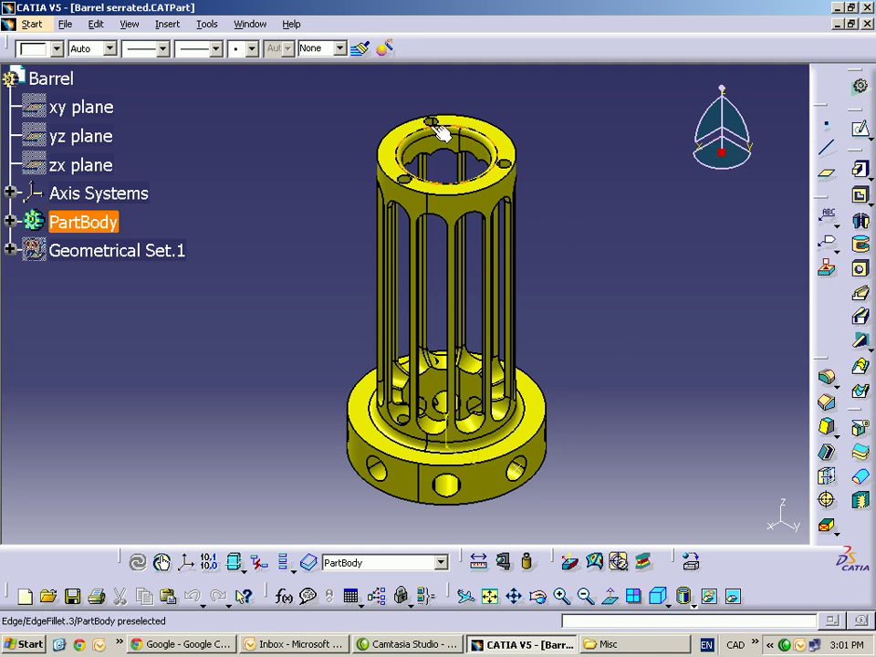
Set the diameter of the original small hole on the barrel's upper ring to 3 mm.
{"action": "middle_click_drag", "start_coordinate": [536, 246], "coordinate": [445, 279]}
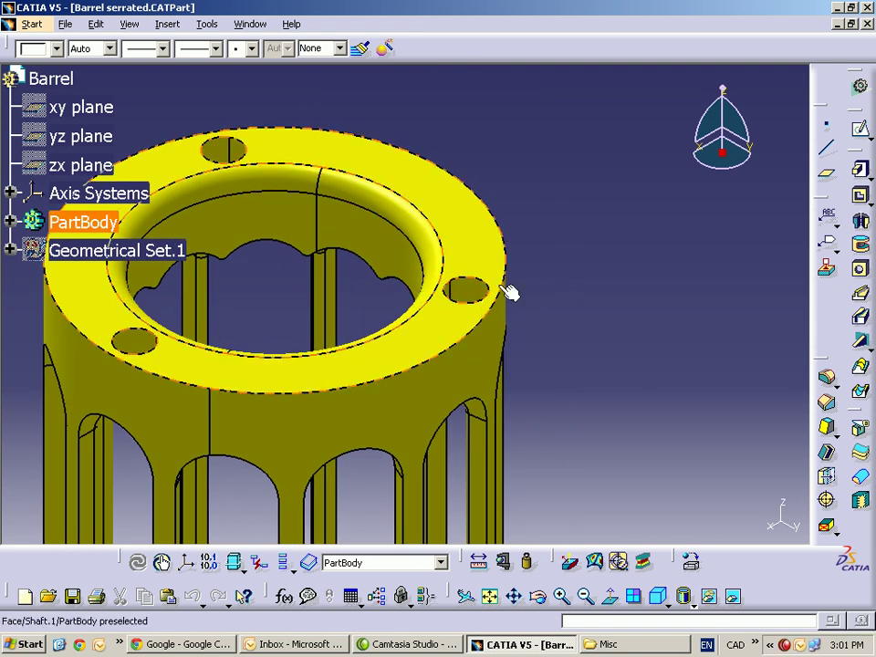
{"action": "left_click", "coordinate": [474, 292]}
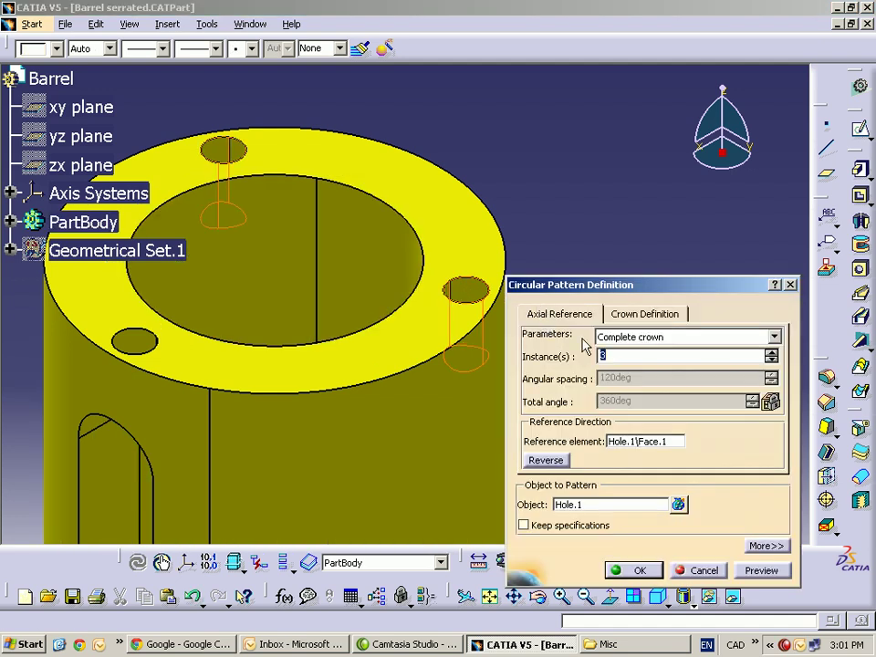
{"action": "left_click", "coordinate": [721, 569]}
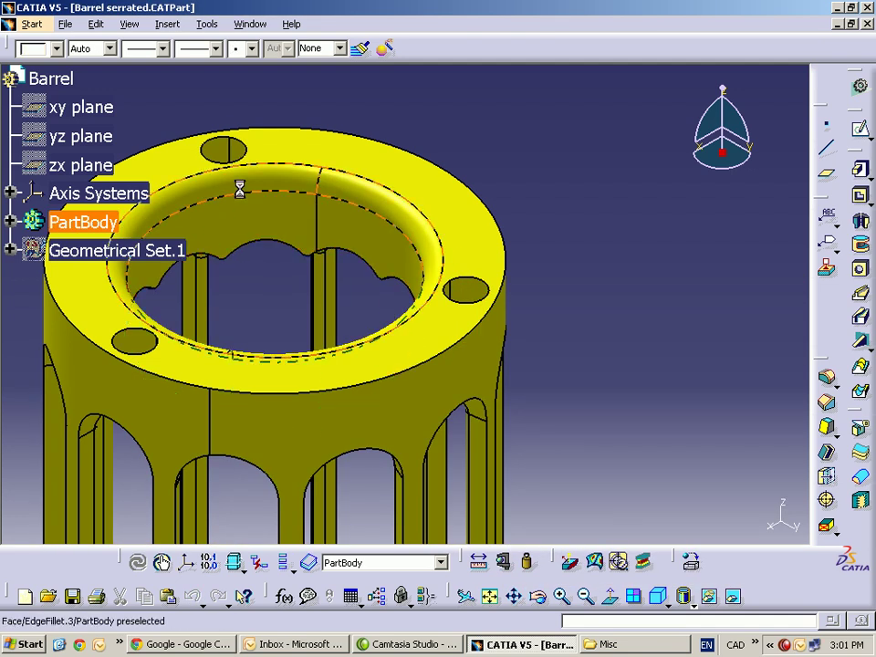
{"action": "left_click", "coordinate": [144, 345]}
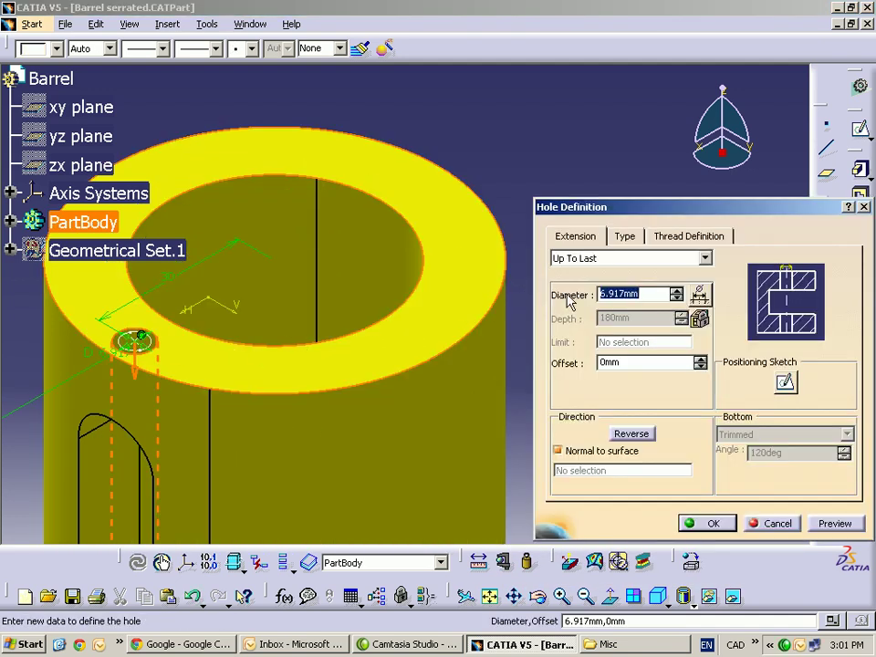
{"action": "type", "text": "3"}
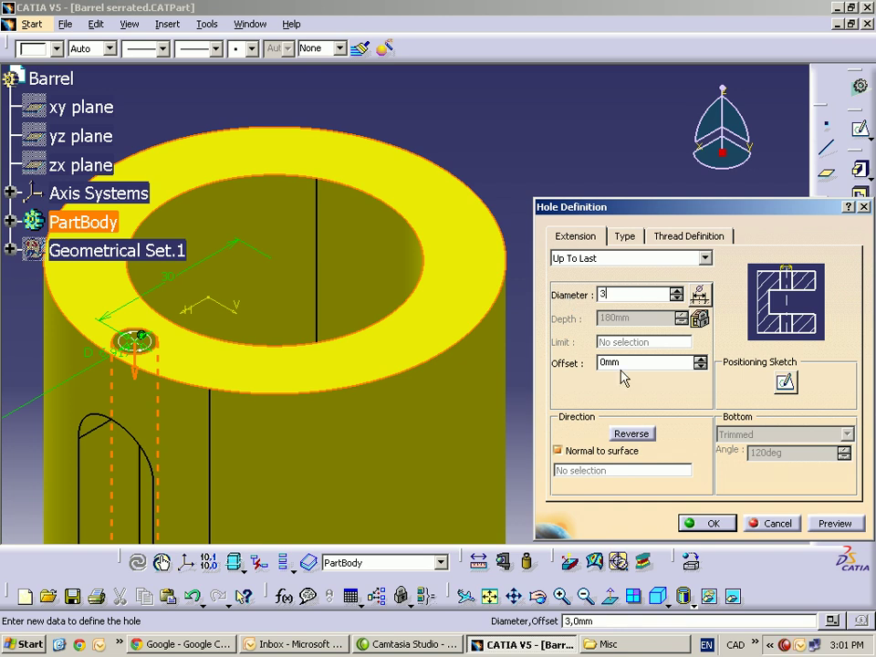
{"action": "key", "text": "Return"}
{"action": "left_click", "coordinate": [702, 523]}
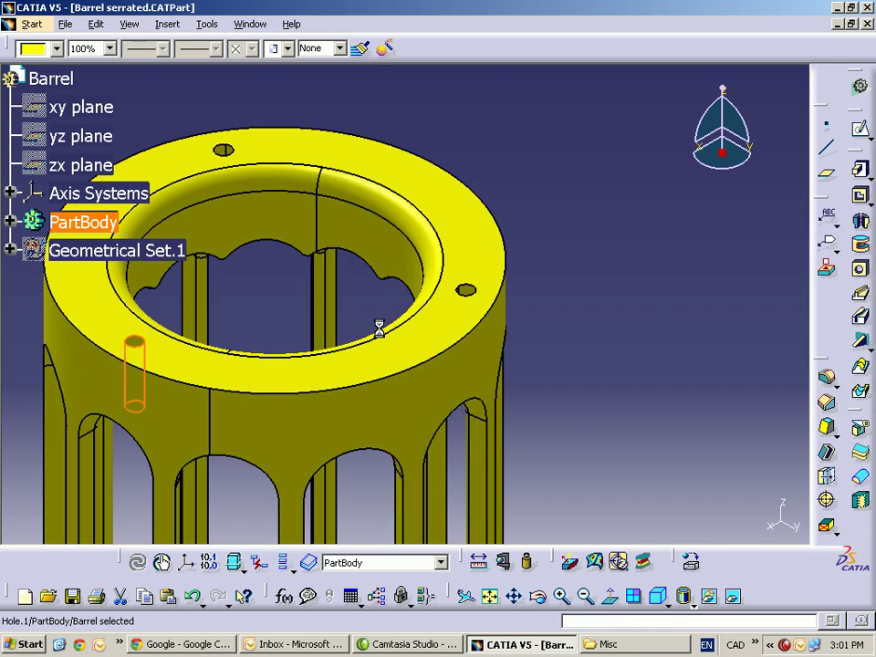
Deselect the hole and switch the part to the Functional Tolerancing & Annotation workbench.
{"action": "middle_click_drag", "start_coordinate": [547, 304], "coordinate": [603, 289], "text": "ctrl"}
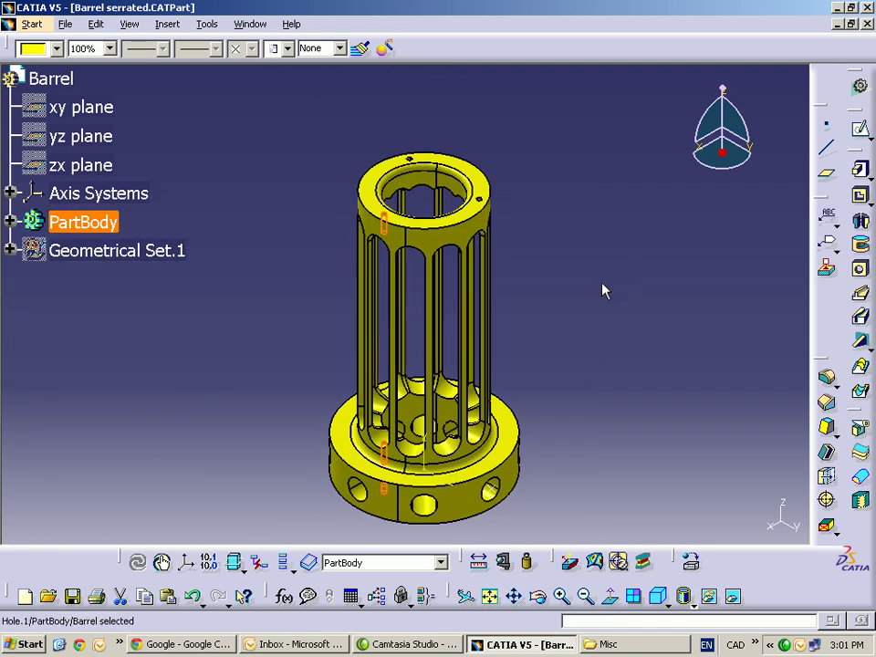
{"action": "left_click", "coordinate": [574, 283]}
{"action": "middle_click_drag", "start_coordinate": [539, 297], "coordinate": [534, 265]}
{"action": "left_click", "coordinate": [544, 228]}
{"action": "left_click", "coordinate": [530, 236]}
{"action": "left_click", "coordinate": [27, 23]}
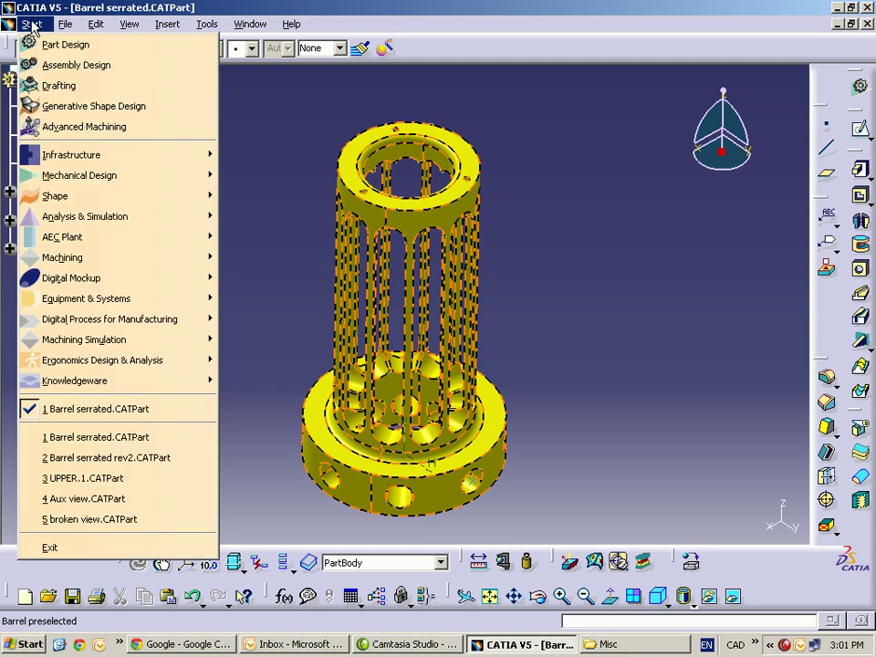
{"action": "mouse_move", "coordinate": [71, 177]}
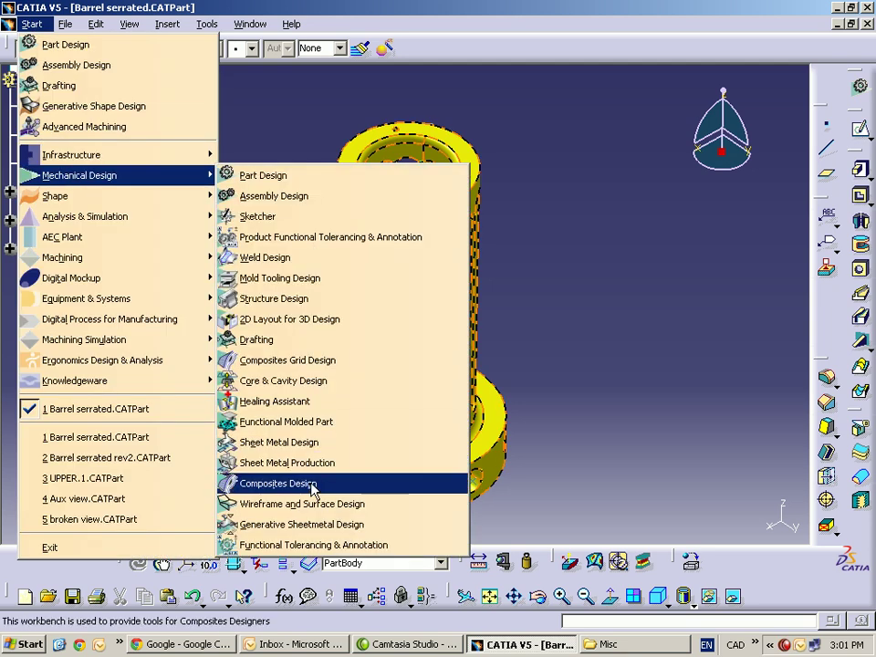
{"action": "left_click", "coordinate": [322, 545]}
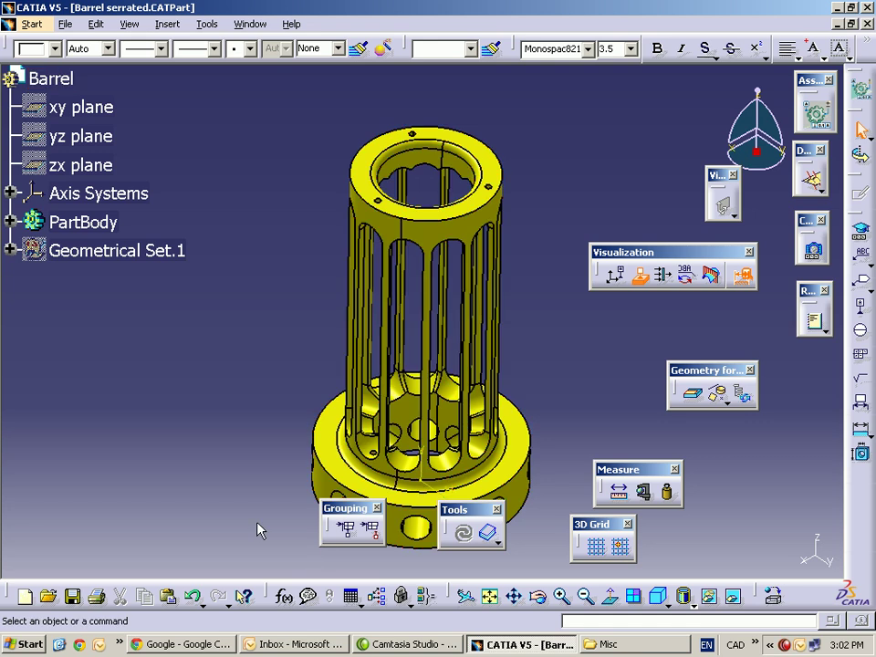
Add a 3D diameter dimension to one of the small holes in the barrel's upper ring, placed outside the ring.
{"action": "middle_click_drag", "start_coordinate": [492, 220], "coordinate": [459, 361]}
{"action": "left_click", "coordinate": [477, 309]}
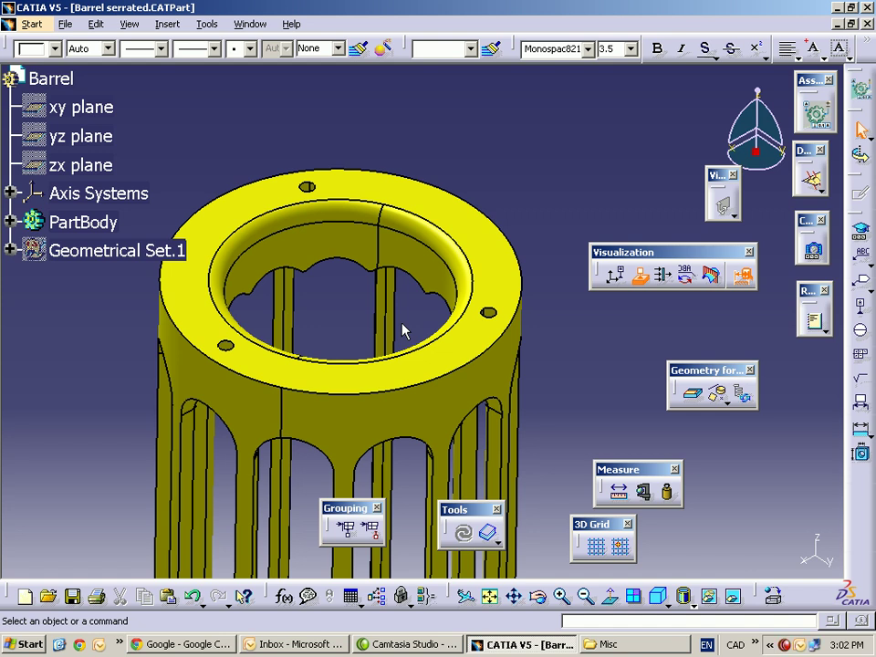
{"action": "left_click", "coordinate": [862, 434]}
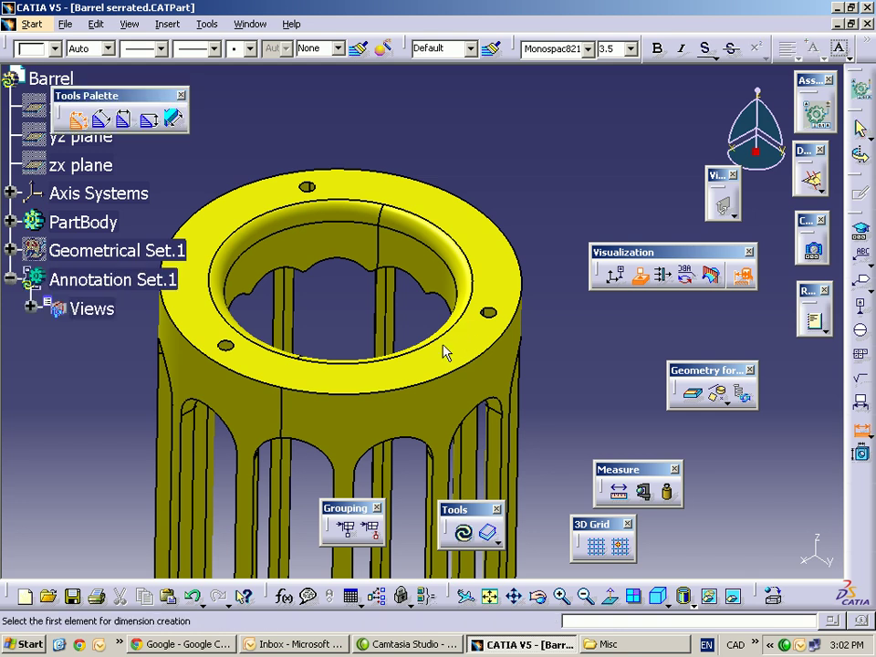
{"action": "middle_click_drag", "start_coordinate": [489, 312], "coordinate": [383, 225]}
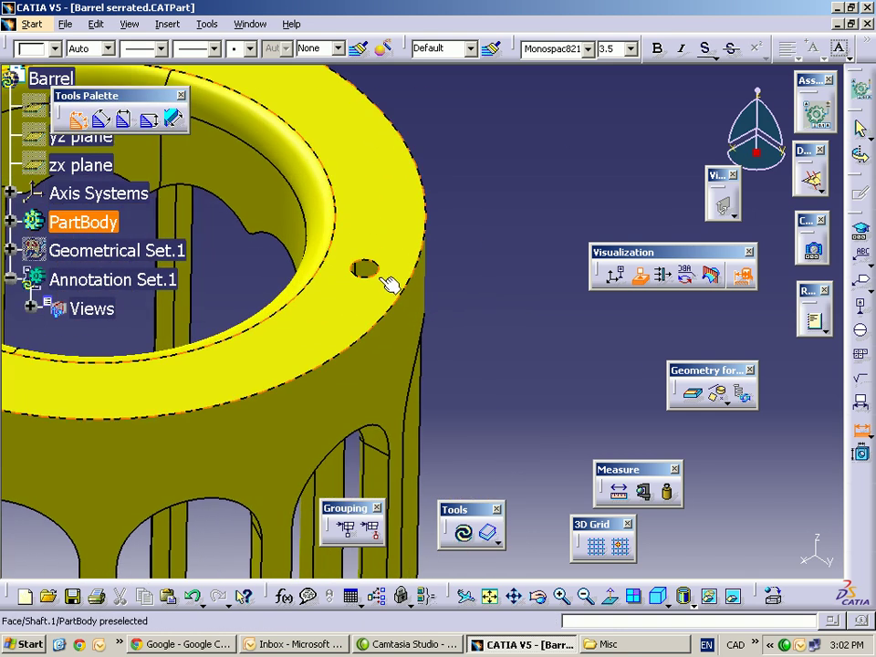
{"action": "left_click", "coordinate": [370, 274]}
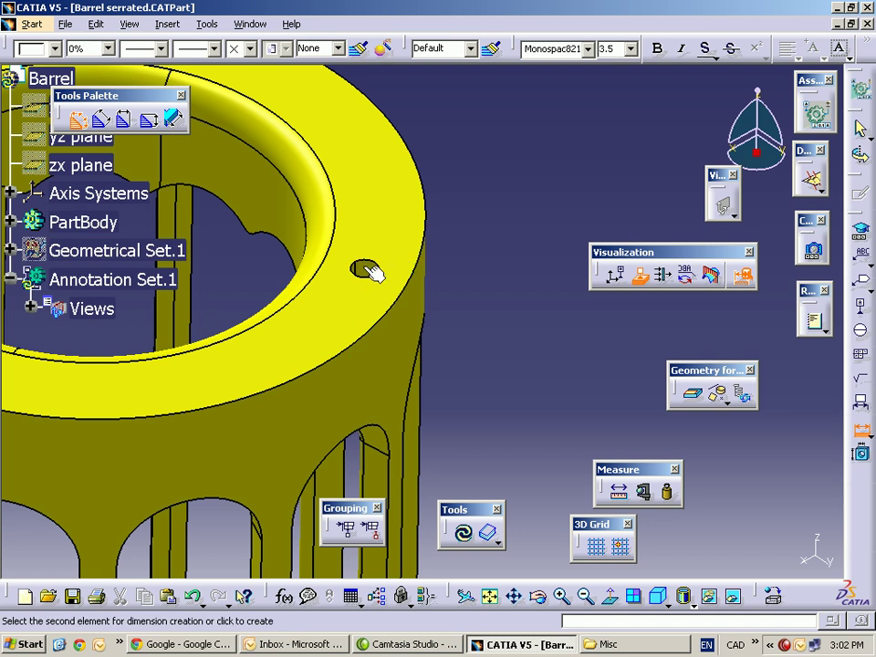
{"action": "left_click_drag", "start_coordinate": [394, 228], "coordinate": [534, 197]}
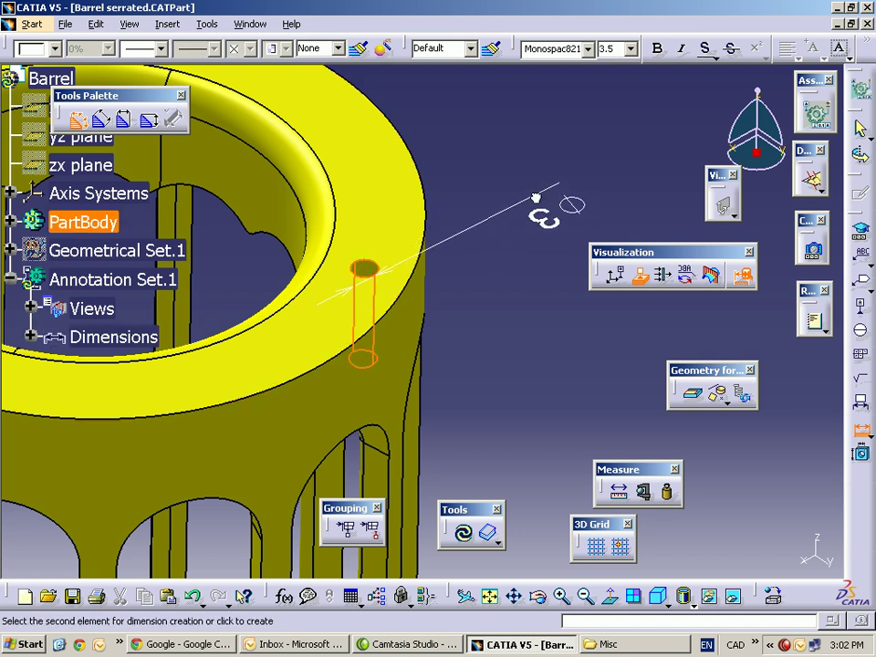
{"action": "middle_click_drag", "start_coordinate": [320, 297], "coordinate": [370, 200]}
{"action": "left_click", "coordinate": [316, 277]}
{"action": "mouse_move", "coordinate": [317, 278]}
{"action": "middle_mouse_down"}
{"action": "mouse_move", "coordinate": [303, 229]}
{"action": "mouse_move", "coordinate": [286, 276]}
{"action": "mouse_move", "coordinate": [337, 267]}
{"action": "mouse_move", "coordinate": [369, 226]}
{"action": "mouse_move", "coordinate": [325, 287]}
{"action": "mouse_move", "coordinate": [312, 242]}
{"action": "mouse_move", "coordinate": [314, 271]}
{"action": "middle_mouse_up"}
{"action": "left_click", "coordinate": [287, 276]}
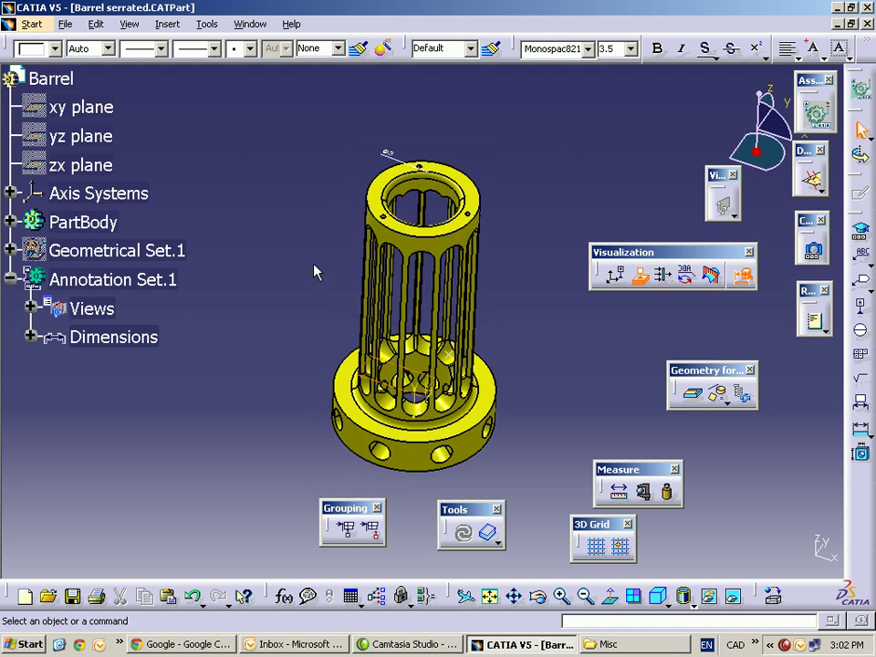
Save a copy of the annotated part as Barrel serrated.3dxml in the 3d content folder of My Documents.
{"action": "left_click", "coordinate": [66, 24]}
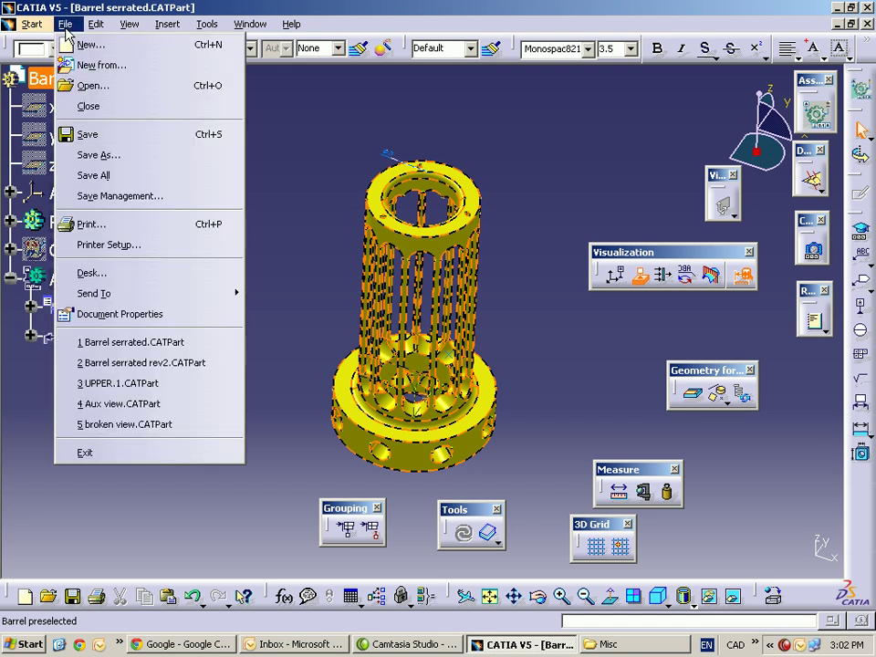
{"action": "left_click", "coordinate": [135, 175]}
{"action": "left_click", "coordinate": [444, 471]}
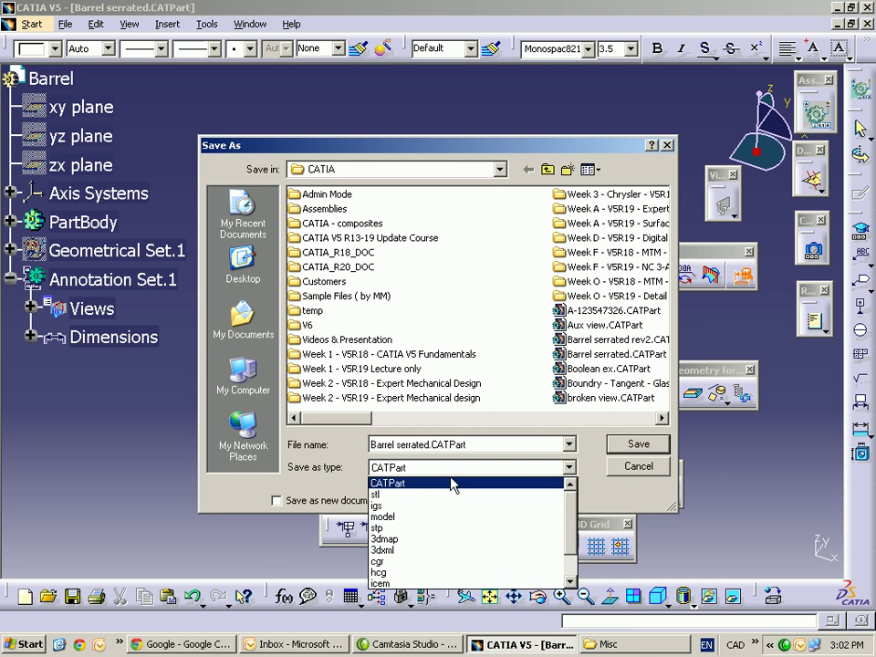
{"action": "left_click", "coordinate": [463, 550]}
{"action": "left_click", "coordinate": [245, 334]}
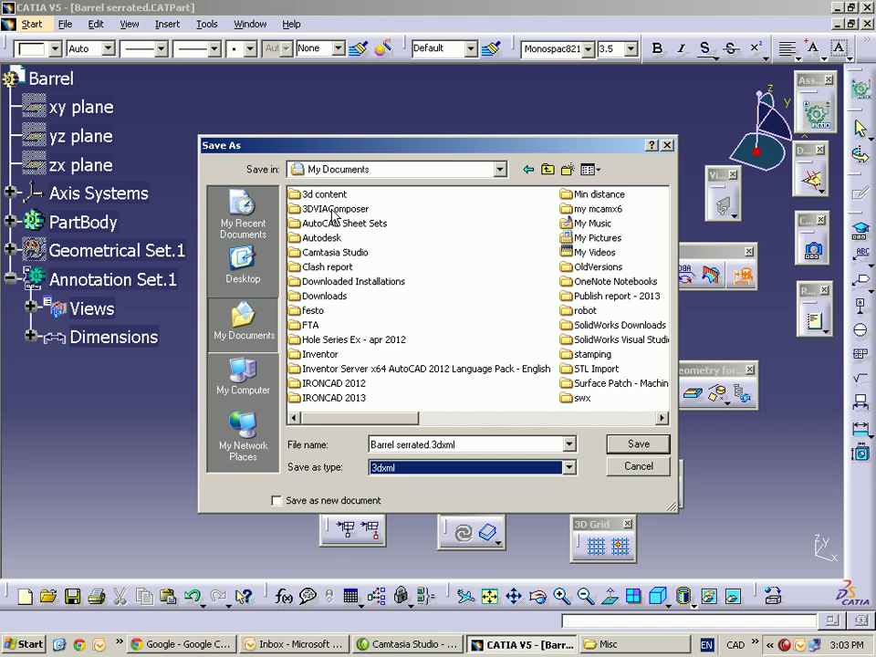
{"action": "double_click", "coordinate": [305, 195]}
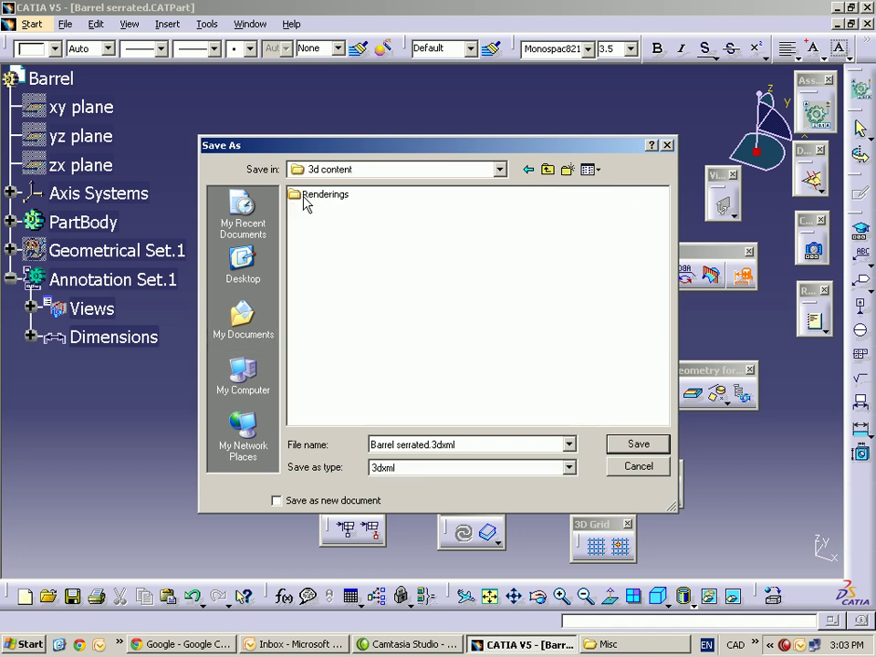
{"action": "left_click", "coordinate": [635, 444]}
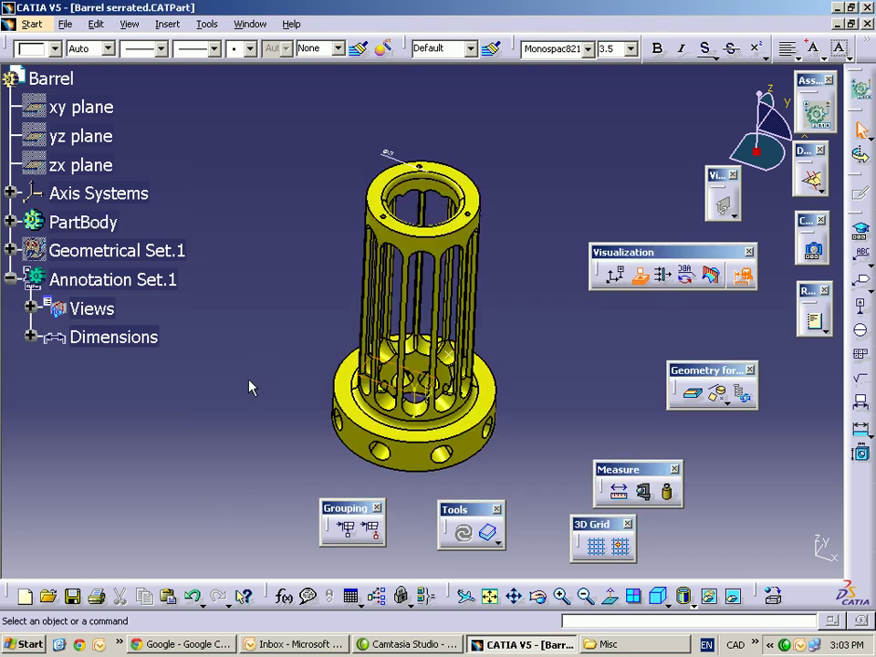
Browse to the 3d content folder in My Documents and open Barrel serrated.3dxml in 3D XML Player.
{"action": "middle_click_drag", "start_coordinate": [250, 385], "coordinate": [268, 453]}
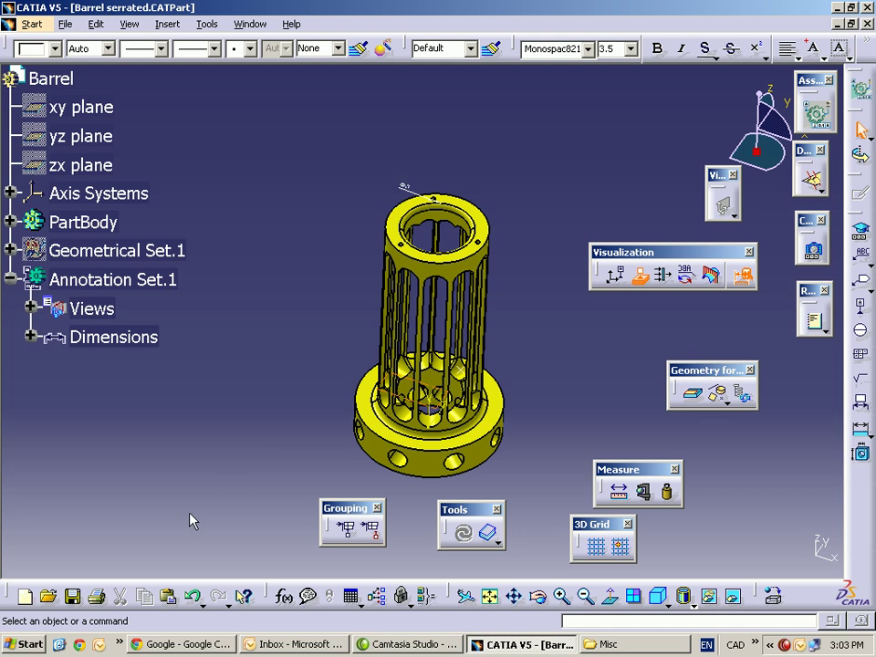
{"action": "left_click", "coordinate": [24, 646]}
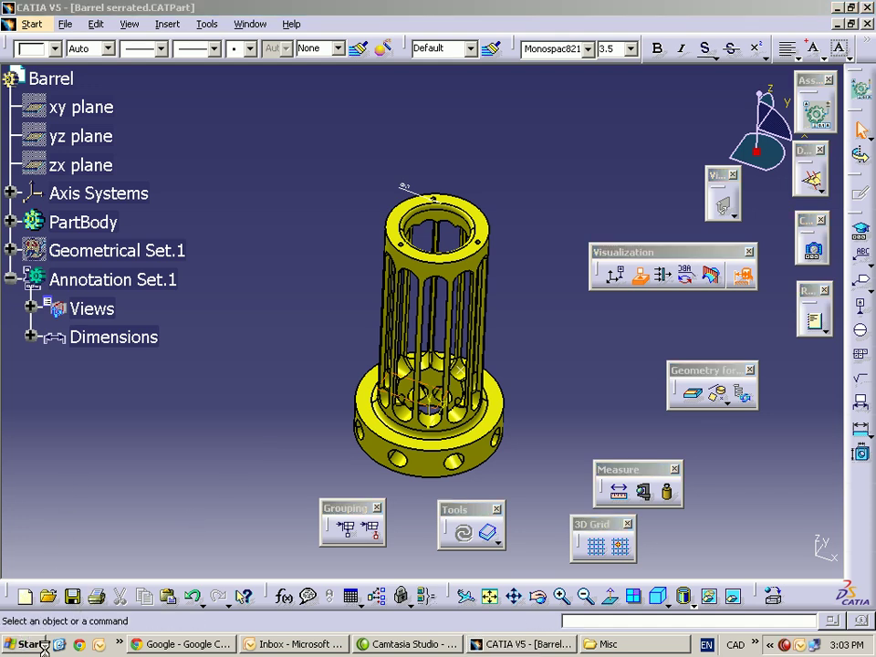
{"action": "right_click", "coordinate": [36, 644]}
{"action": "left_click", "coordinate": [64, 497]}
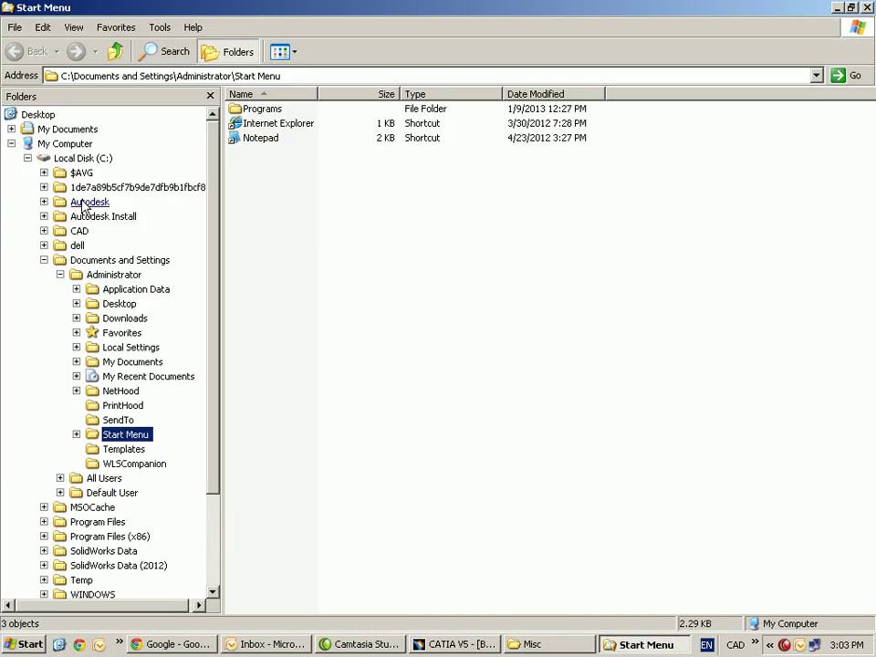
{"action": "left_click", "coordinate": [67, 128]}
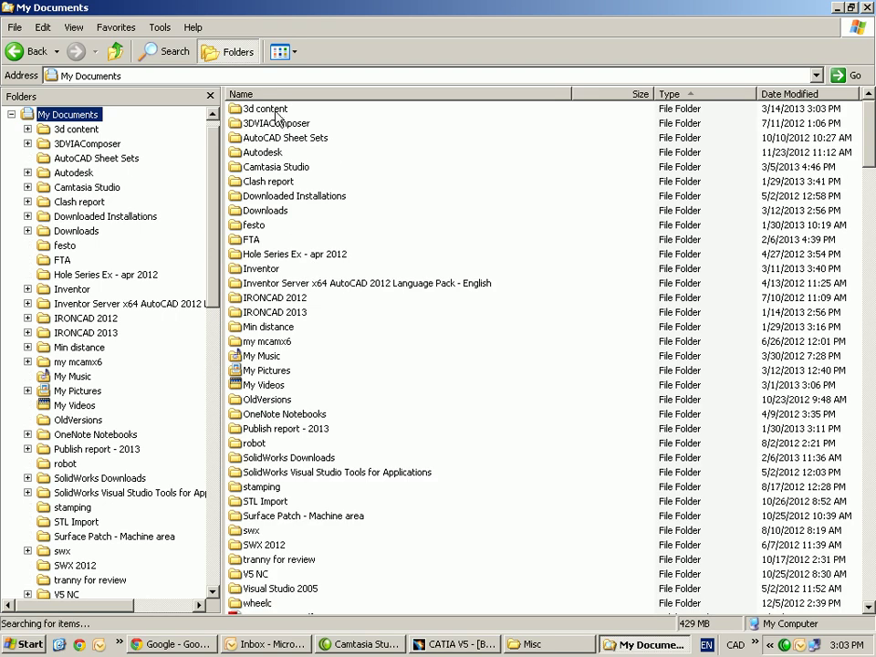
{"action": "double_click", "coordinate": [275, 110]}
{"action": "left_click", "coordinate": [468, 162]}
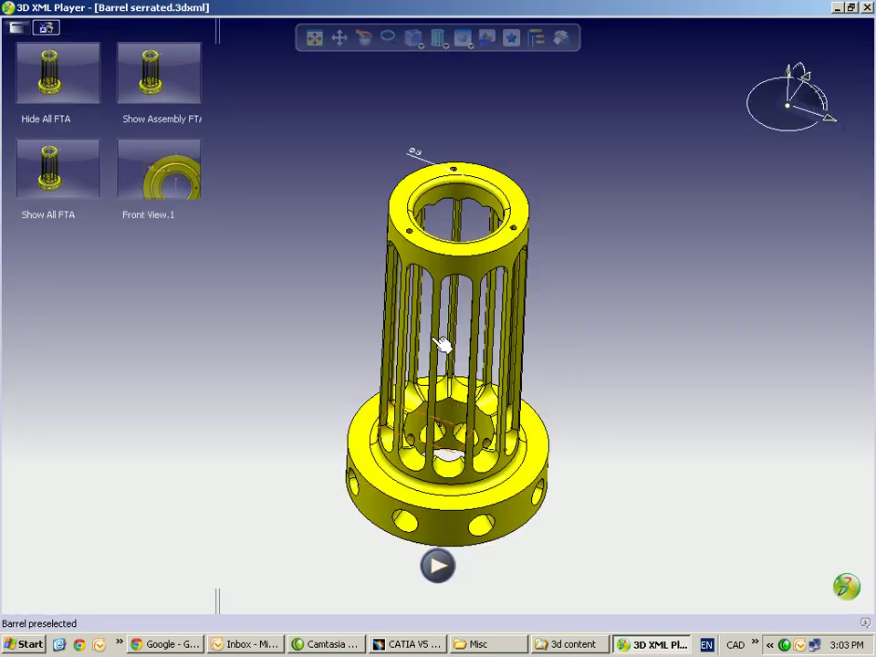
Examine the barrel and its hole dimension by rotating the model and fitting it to the view.
{"action": "middle_click_drag", "start_coordinate": [360, 347], "coordinate": [420, 310]}
{"action": "middle_click_drag", "start_coordinate": [300, 354], "coordinate": [324, 338]}
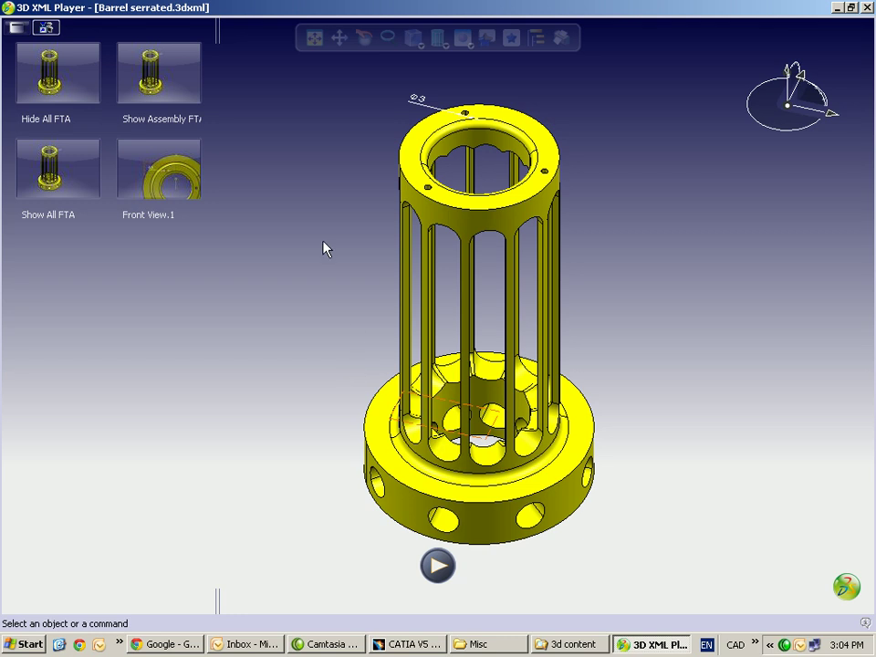
{"action": "left_click", "coordinate": [314, 41]}
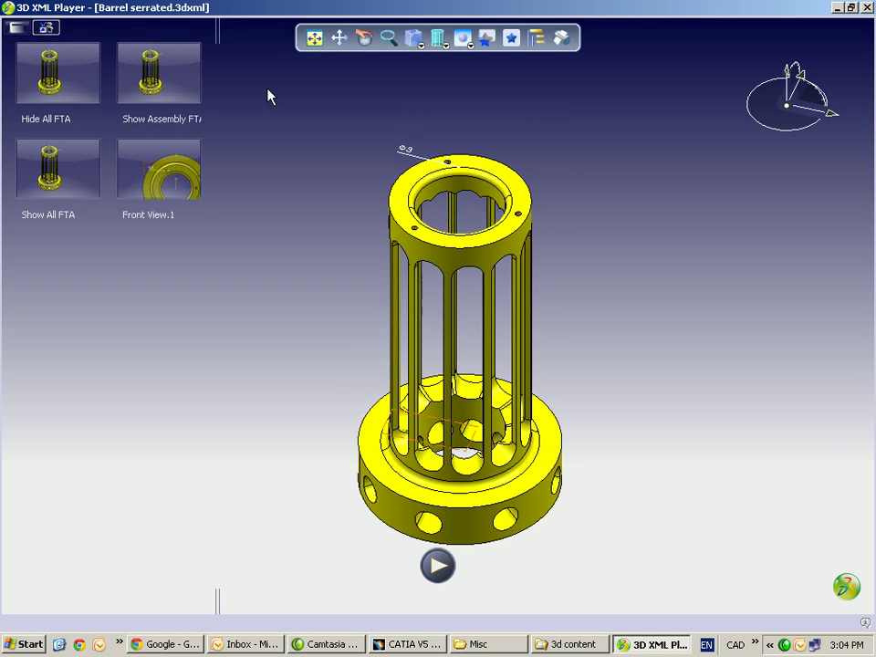
{"action": "left_click", "coordinate": [363, 38]}
{"action": "left_click_drag", "start_coordinate": [418, 208], "coordinate": [405, 229]}
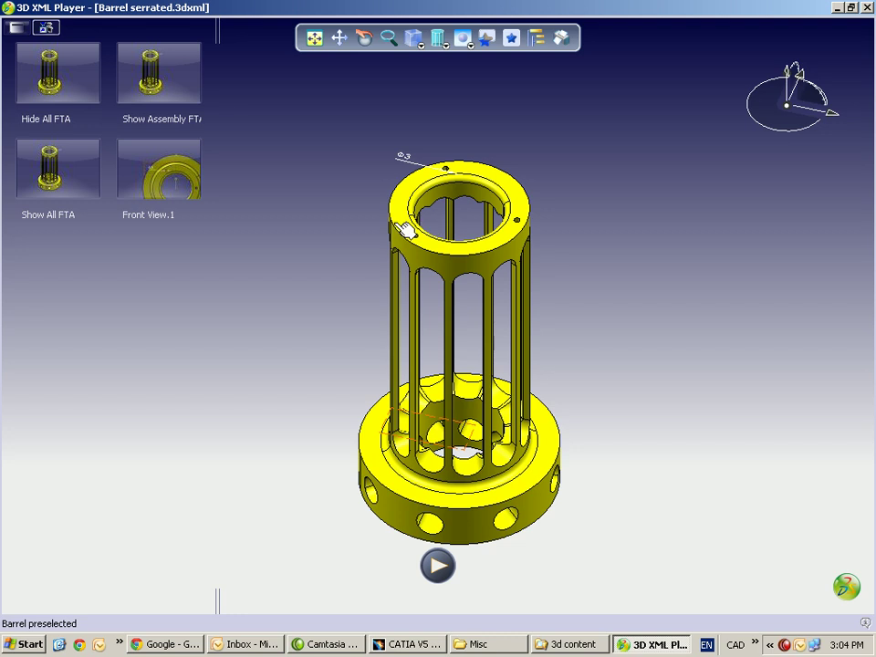
Show the barrel from the front, from the side and in isometric view, and display it shaded without edges.
{"action": "left_click", "coordinate": [422, 43]}
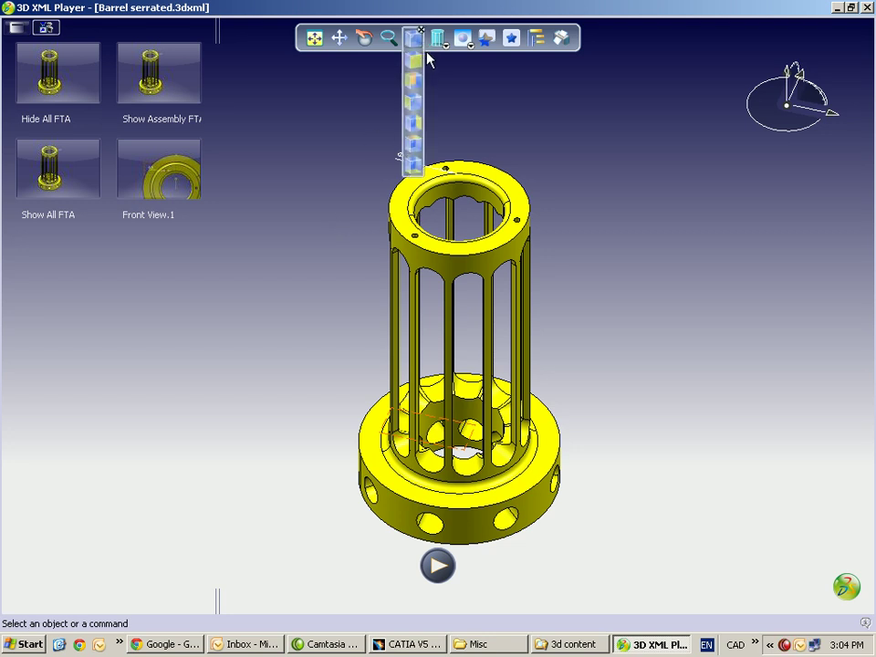
{"action": "left_click", "coordinate": [417, 65]}
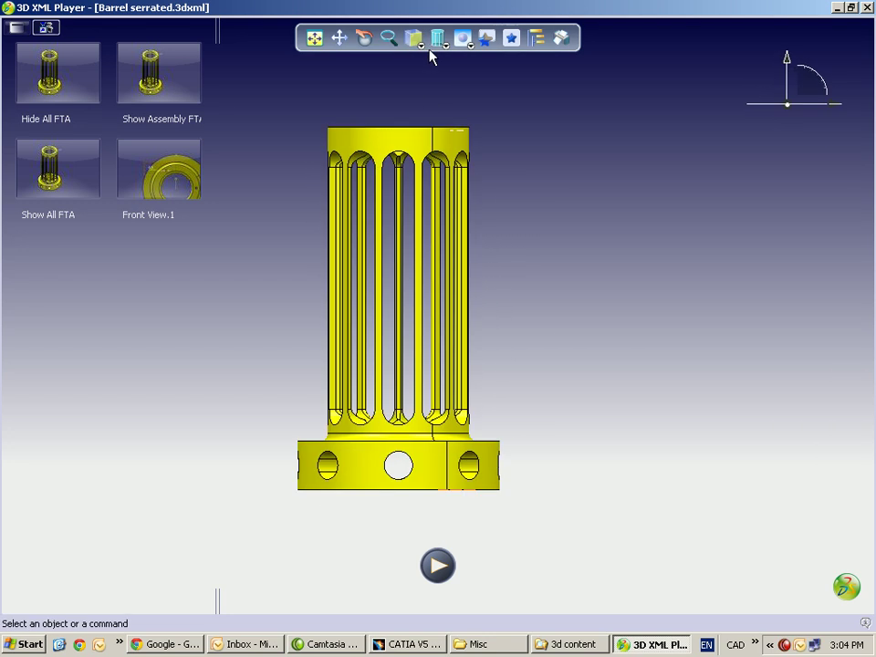
{"action": "left_click", "coordinate": [415, 108]}
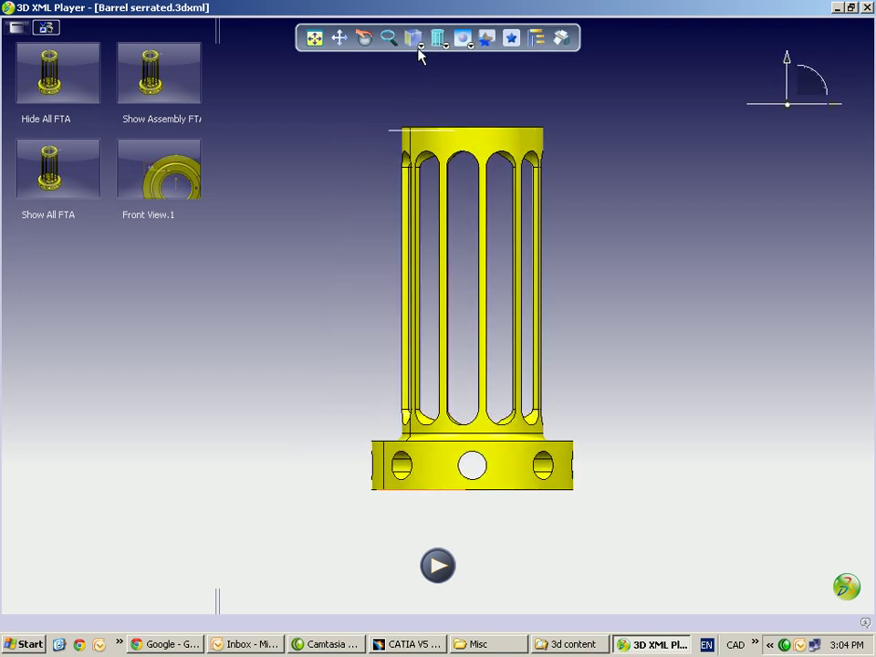
{"action": "left_click", "coordinate": [418, 60]}
{"action": "left_click", "coordinate": [437, 38]}
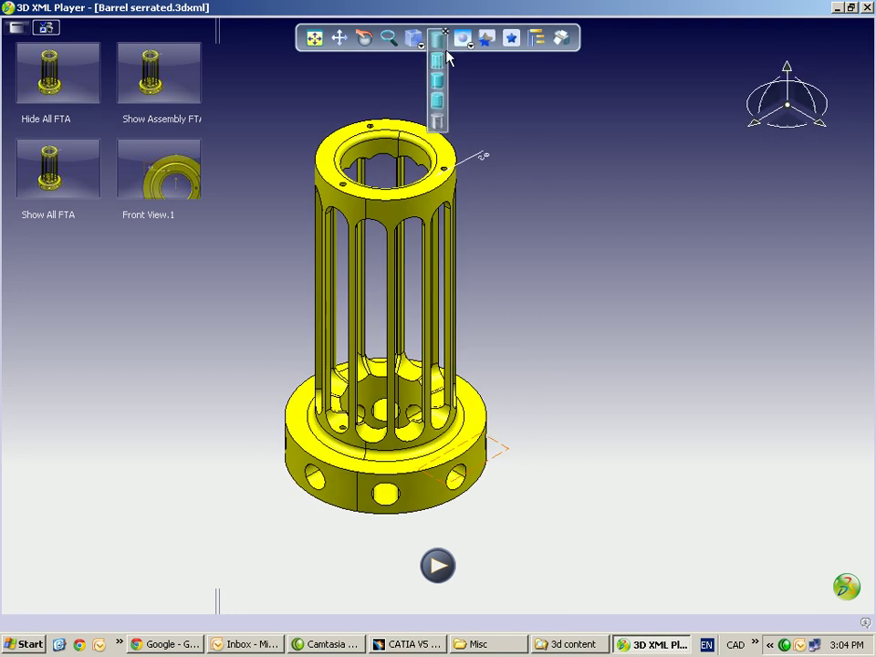
{"action": "left_click", "coordinate": [440, 64]}
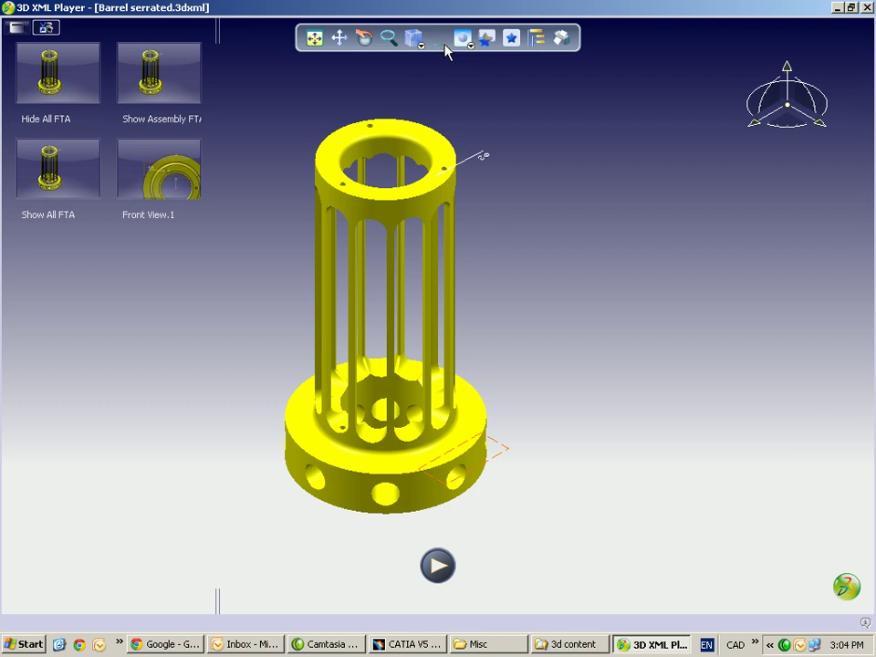
Preview the barrel with hidden edges and with materials, and display it shaded with edges.
{"action": "left_click", "coordinate": [441, 40]}
{"action": "left_click", "coordinate": [438, 103]}
{"action": "left_click", "coordinate": [440, 38]}
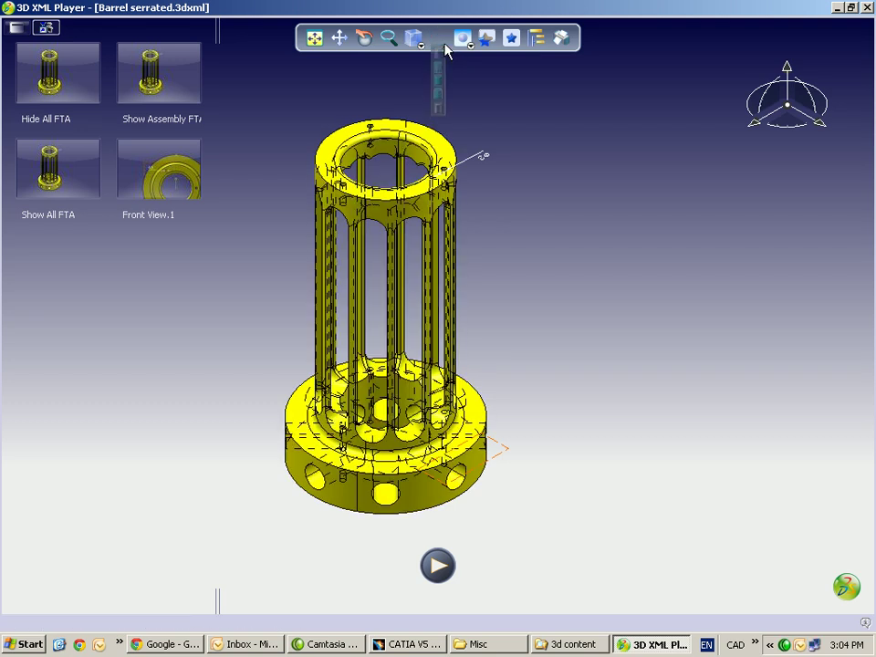
{"action": "left_click", "coordinate": [445, 118]}
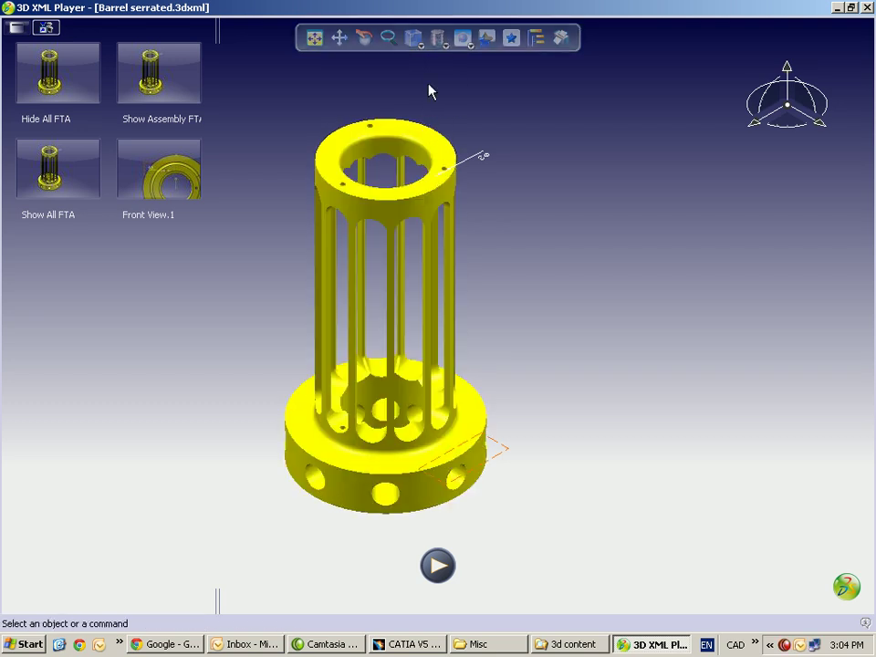
{"action": "left_click", "coordinate": [443, 40]}
{"action": "left_click", "coordinate": [438, 40]}
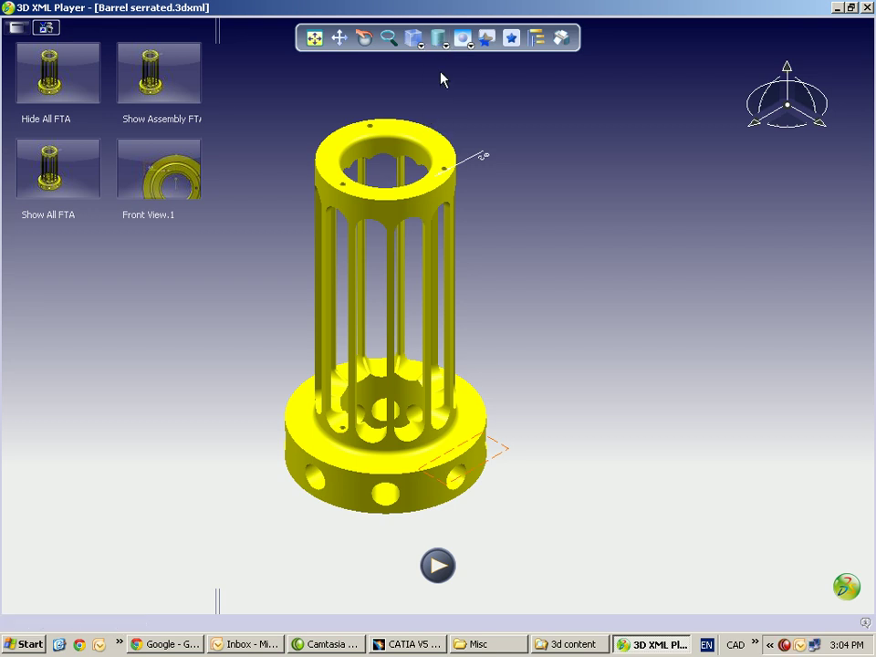
{"action": "left_click", "coordinate": [444, 46]}
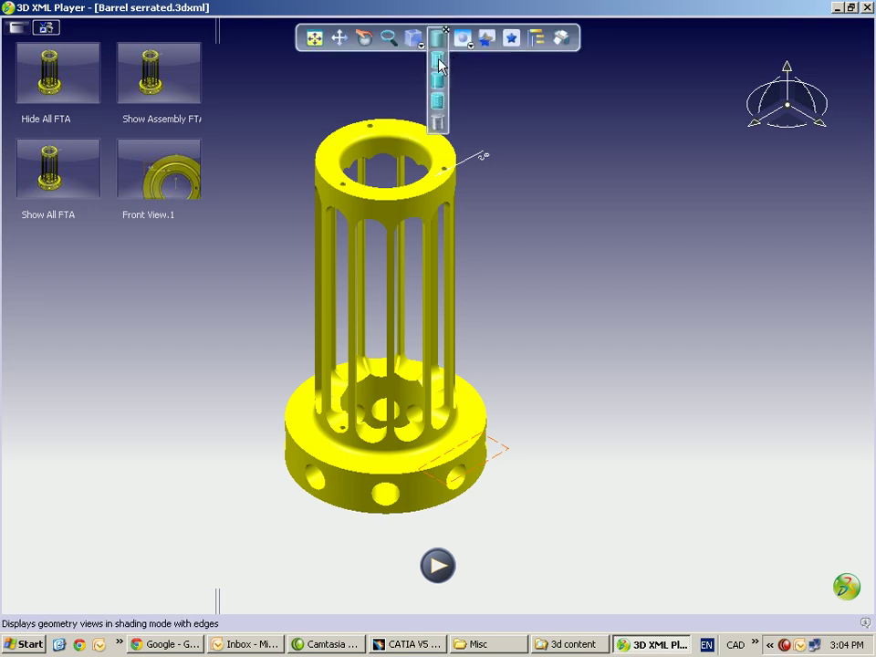
{"action": "left_click", "coordinate": [438, 77]}
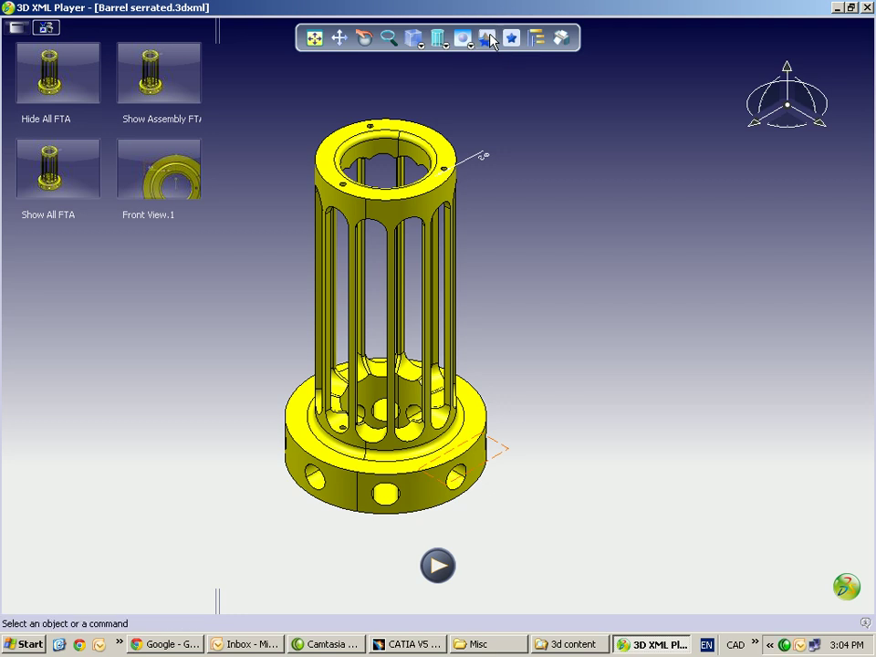
Show the product structure tree and expand Barrel down to the Views of Annotation Set.1.
{"action": "left_click", "coordinate": [538, 42]}
{"action": "left_click", "coordinate": [538, 42]}
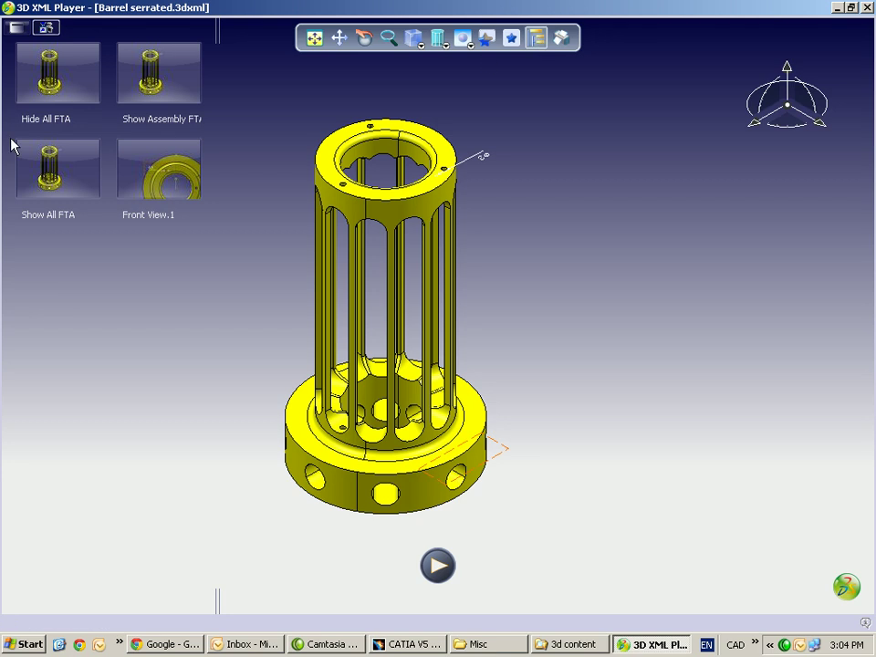
{"action": "left_click", "coordinate": [15, 27]}
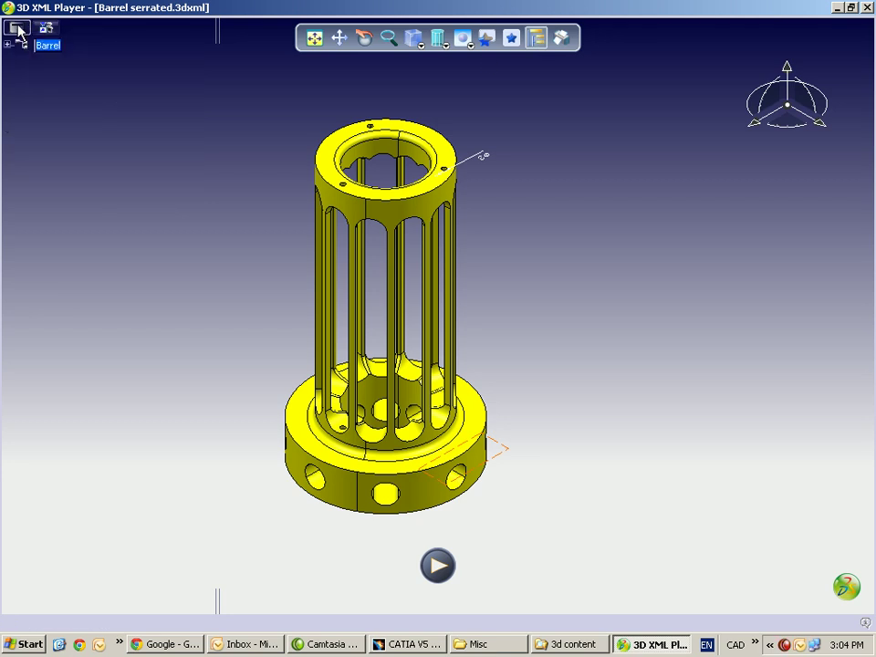
{"action": "left_click", "coordinate": [16, 28]}
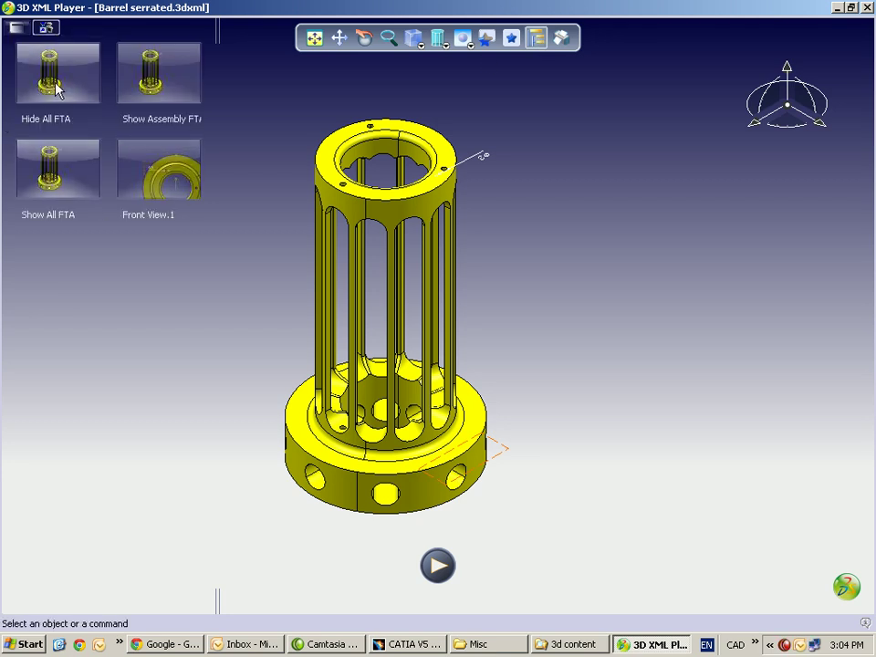
{"action": "left_click", "coordinate": [17, 28]}
{"action": "left_click", "coordinate": [11, 43]}
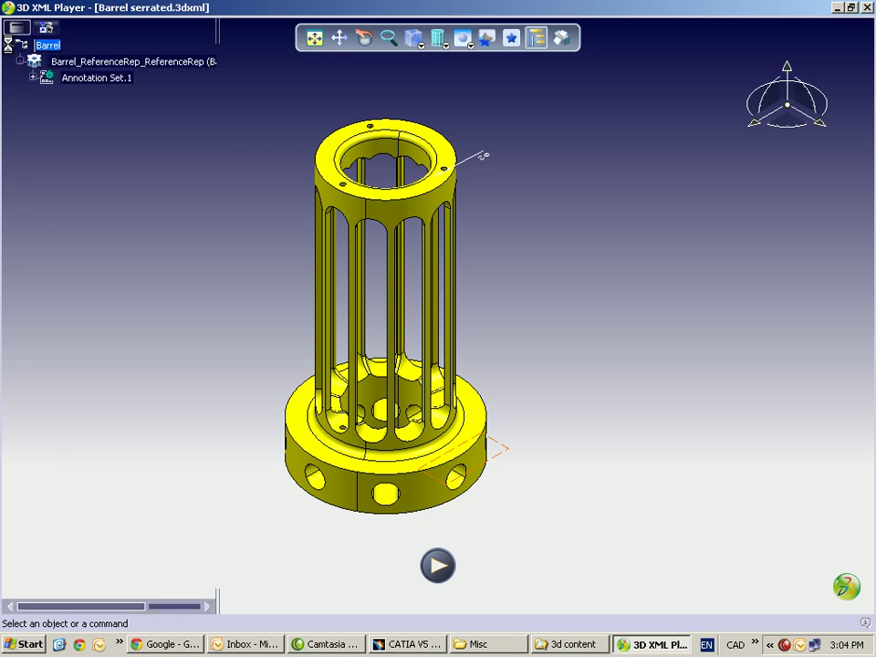
{"action": "left_click", "coordinate": [31, 78]}
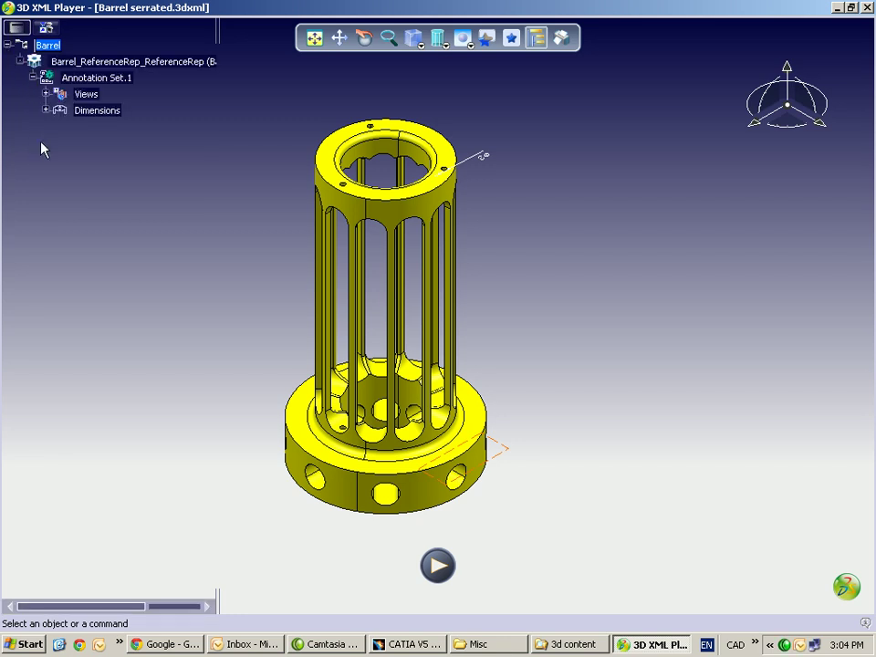
{"action": "left_click", "coordinate": [45, 94]}
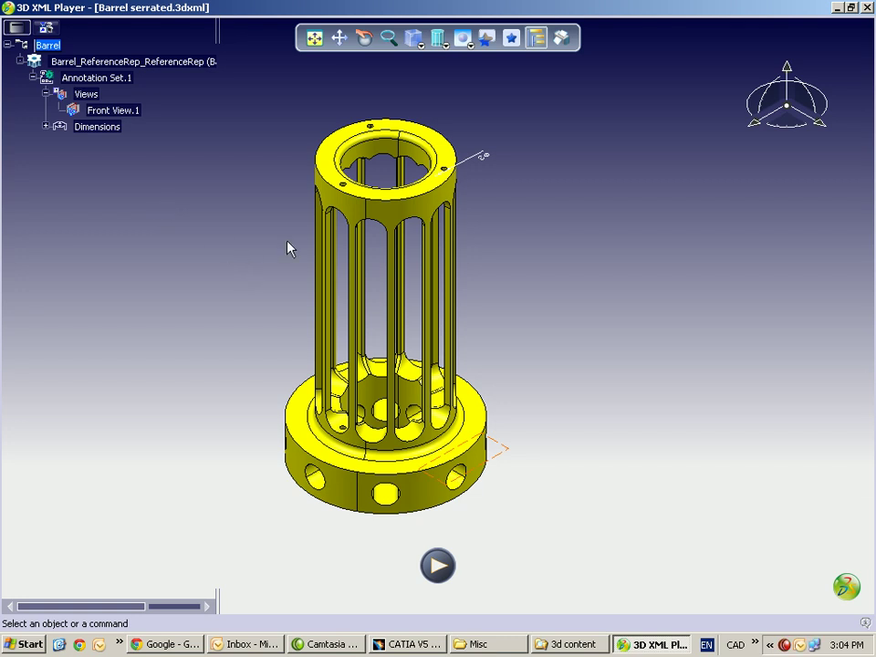
Search Google in Chrome for "3d xml viewer" and review the Dassault Systèmes 3D XML Player download page.
{"action": "left_click", "coordinate": [181, 645]}
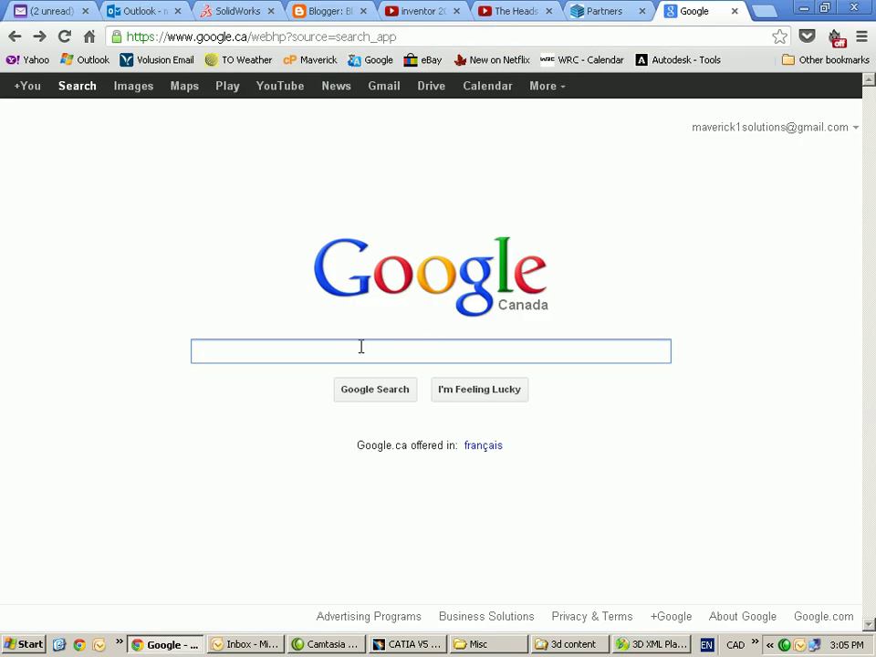
{"action": "type", "text": "3d"}
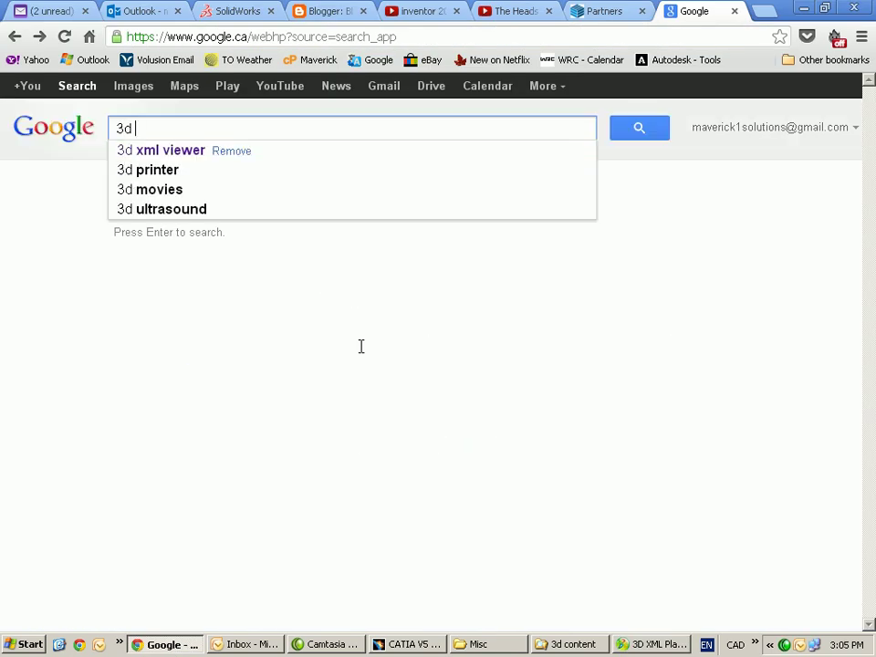
{"action": "left_click", "coordinate": [187, 153]}
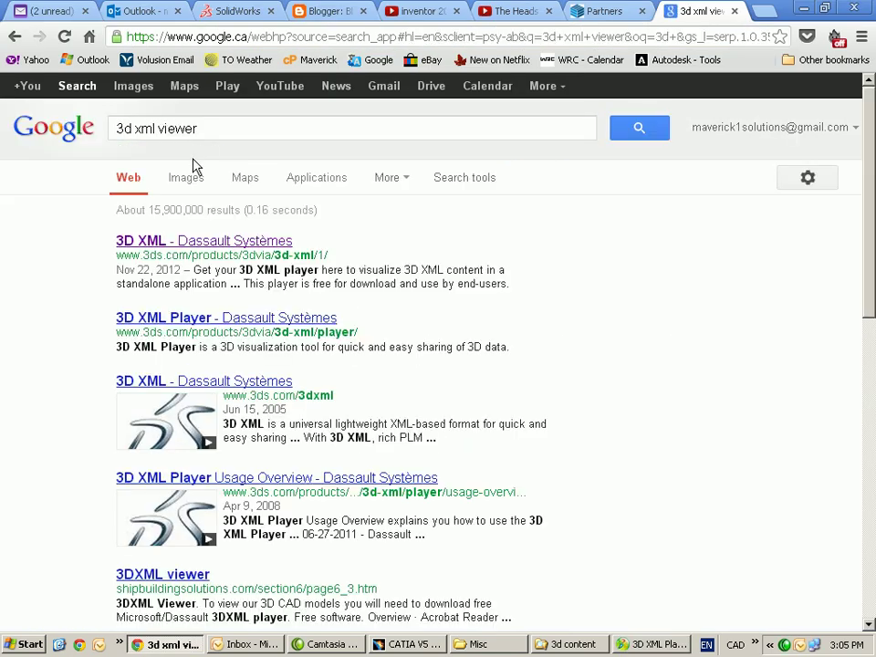
{"action": "left_click", "coordinate": [173, 242]}
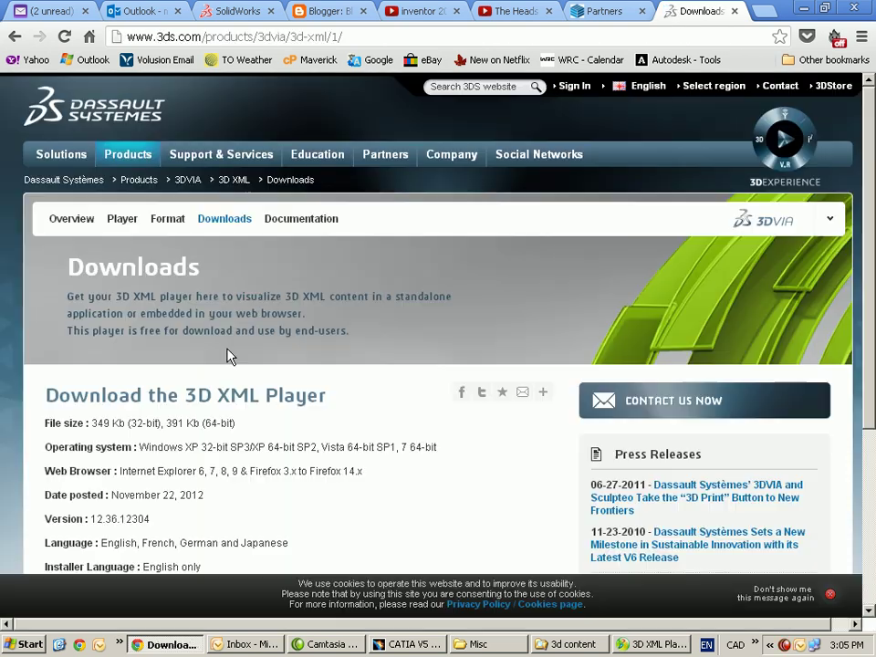
{"action": "scroll", "coordinate": [317, 345], "scroll_direction": "down", "scroll_amount": 2}
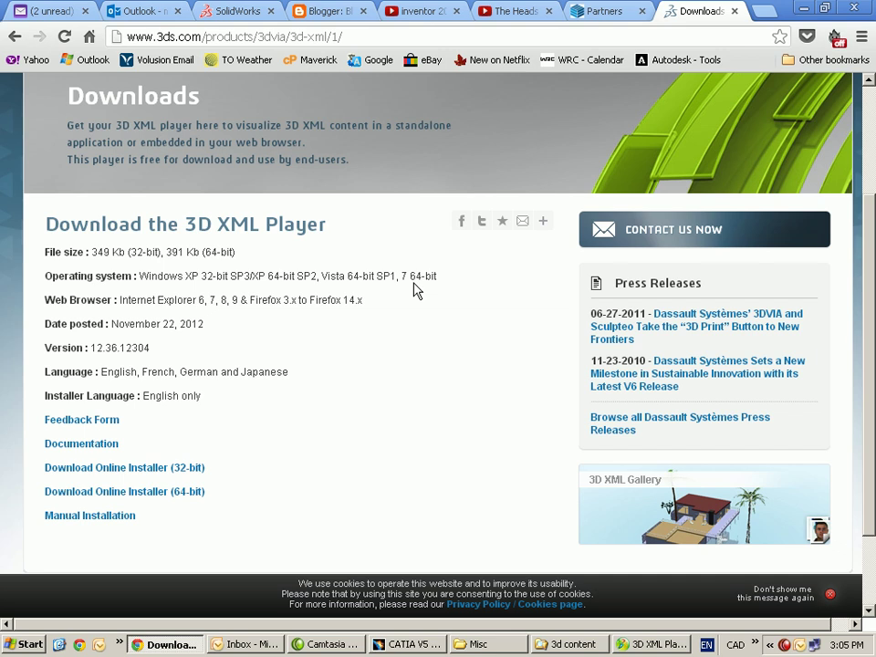
{"action": "scroll", "coordinate": [364, 297], "scroll_direction": "down", "scroll_amount": 3}
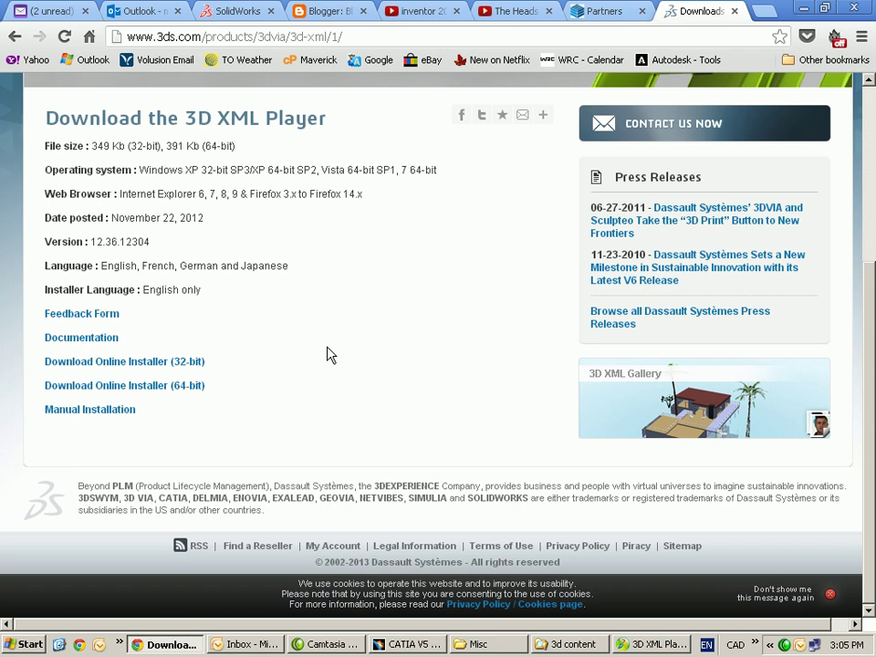
Return to 3D XML Player and view the whole barrel slightly smaller in the centre.
{"action": "left_click", "coordinate": [802, 9]}
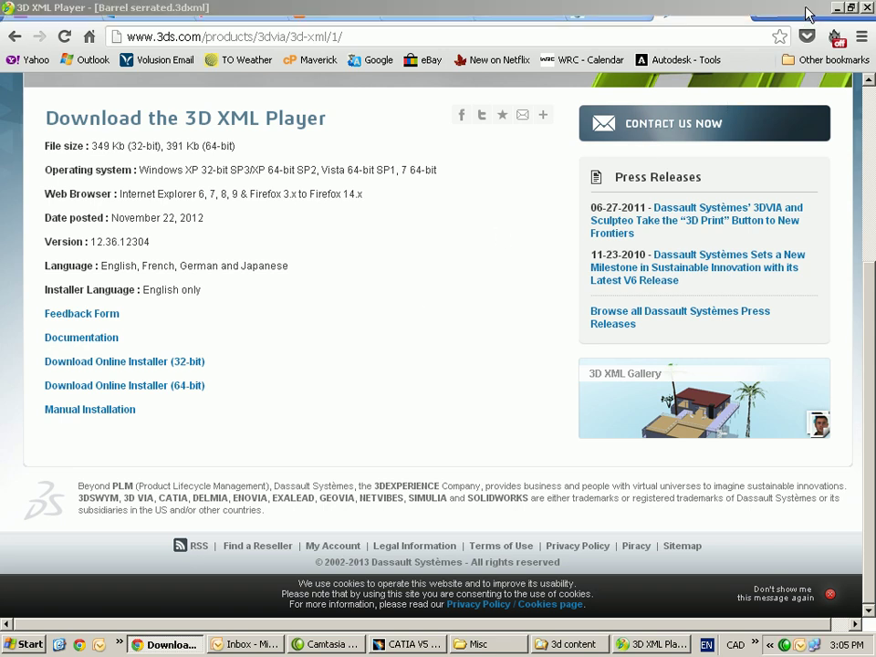
{"action": "middle_click_drag", "start_coordinate": [469, 347], "coordinate": [518, 344]}
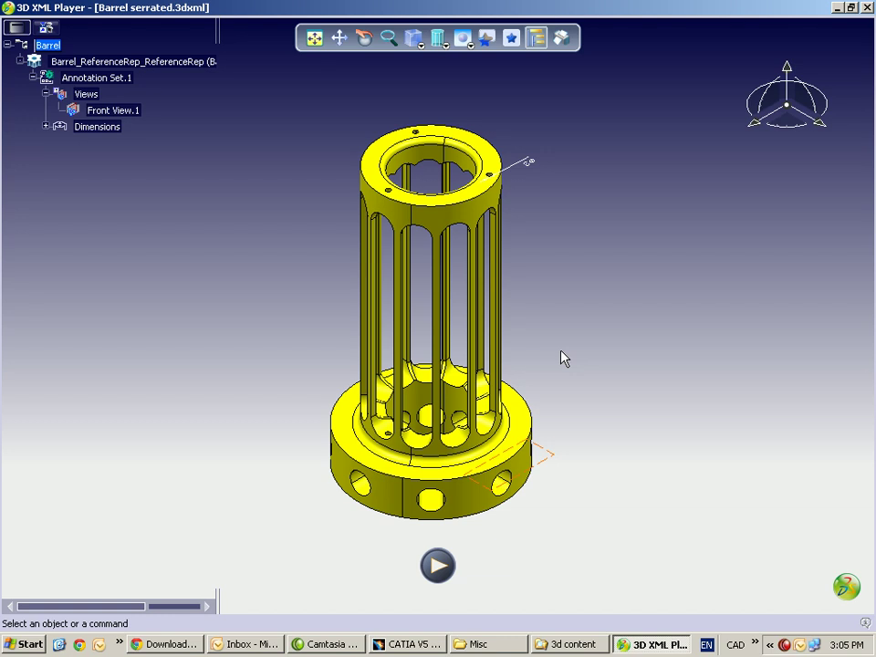
{"action": "mouse_move", "coordinate": [538, 364]}
{"action": "middle_mouse_down"}
{"action": "mouse_move", "coordinate": [532, 396]}
{"action": "mouse_move", "coordinate": [531, 366]}
{"action": "middle_mouse_up"}
{"action": "left_click", "coordinate": [532, 373]}
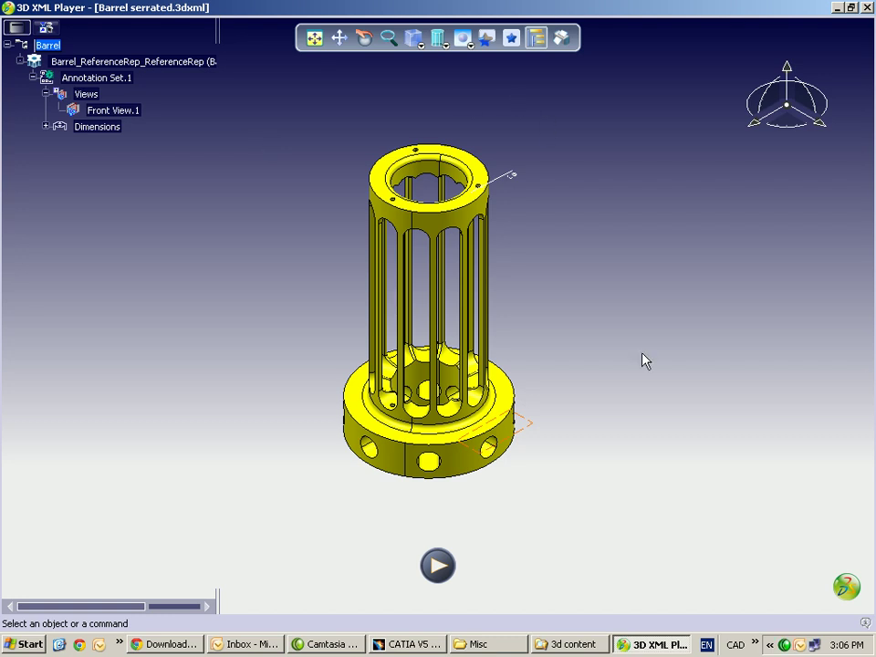
Check the file size of Barrel serrated.3dxml in the 3d content folder and return to the barrel in 3D XML Player.
{"action": "left_click", "coordinate": [568, 644]}
{"action": "left_click", "coordinate": [437, 171]}
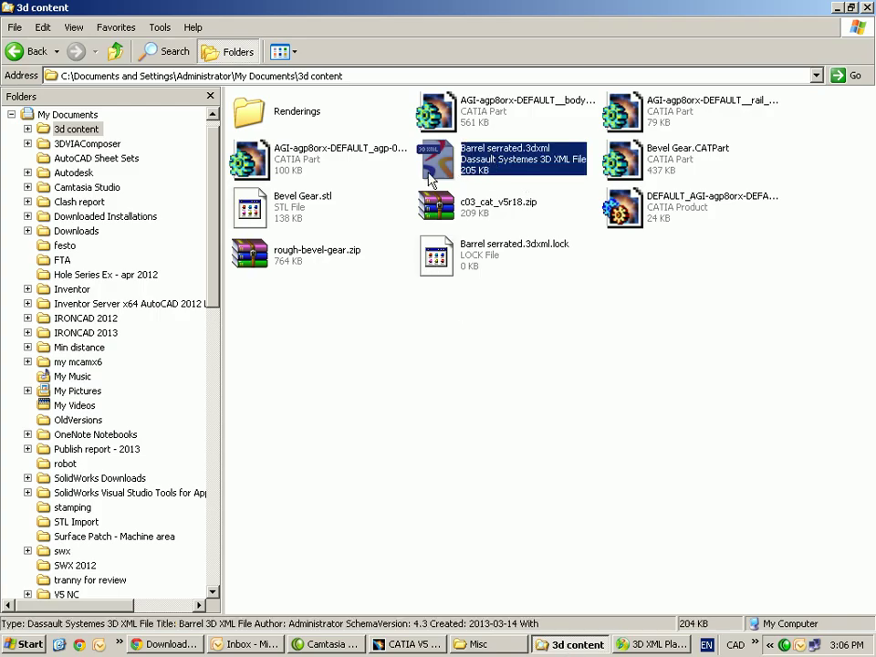
{"action": "left_click", "coordinate": [839, 6]}
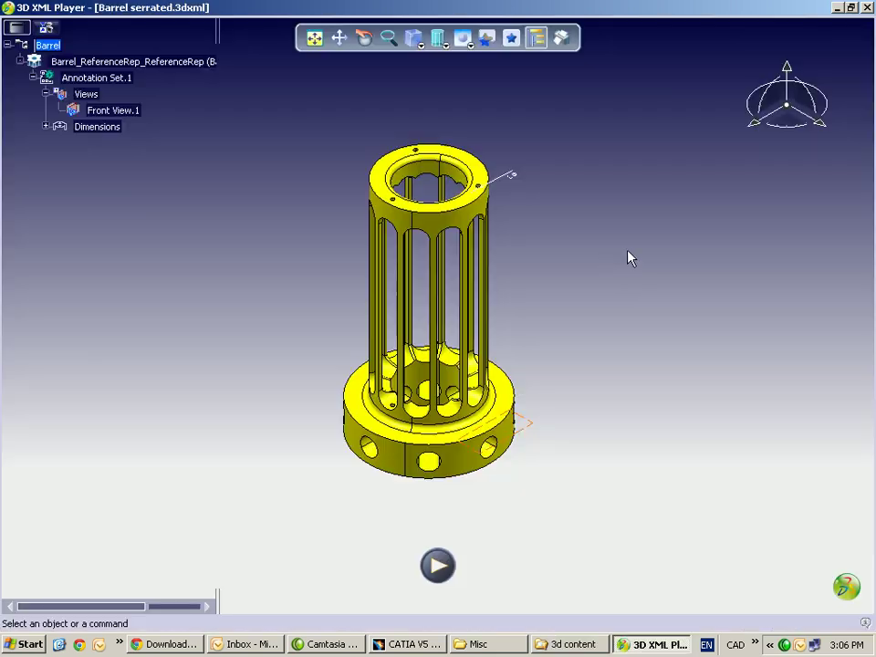
{"action": "middle_click_drag", "start_coordinate": [558, 265], "coordinate": [568, 246]}
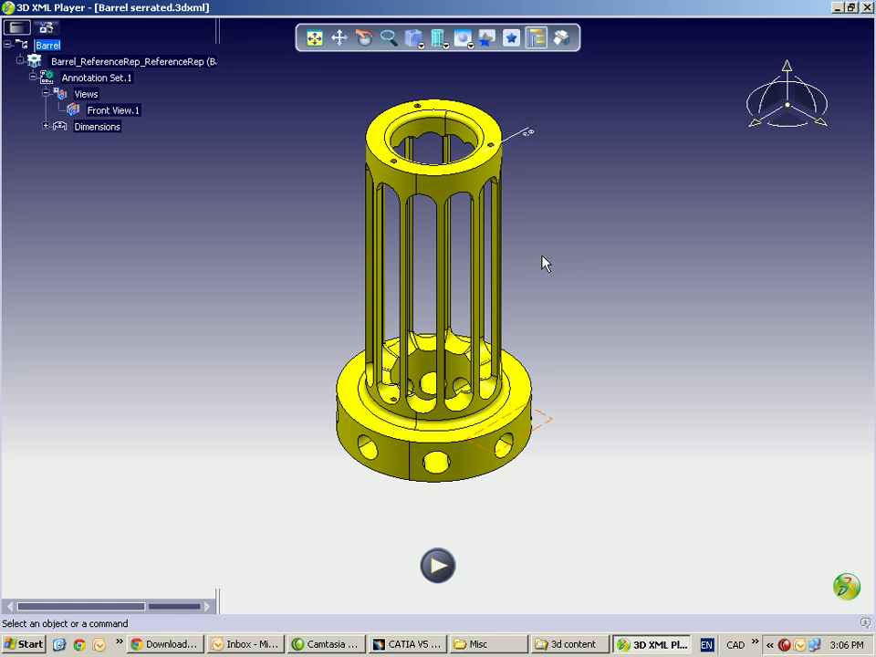
{"action": "middle_click_drag", "start_coordinate": [543, 262], "coordinate": [520, 296]}
Start Microsoft Office Word 2007 and embed McLaren F1 LM.3dxml from the C:\CAD\Misc folder in the blank document.
{"action": "left_click", "coordinate": [28, 644]}
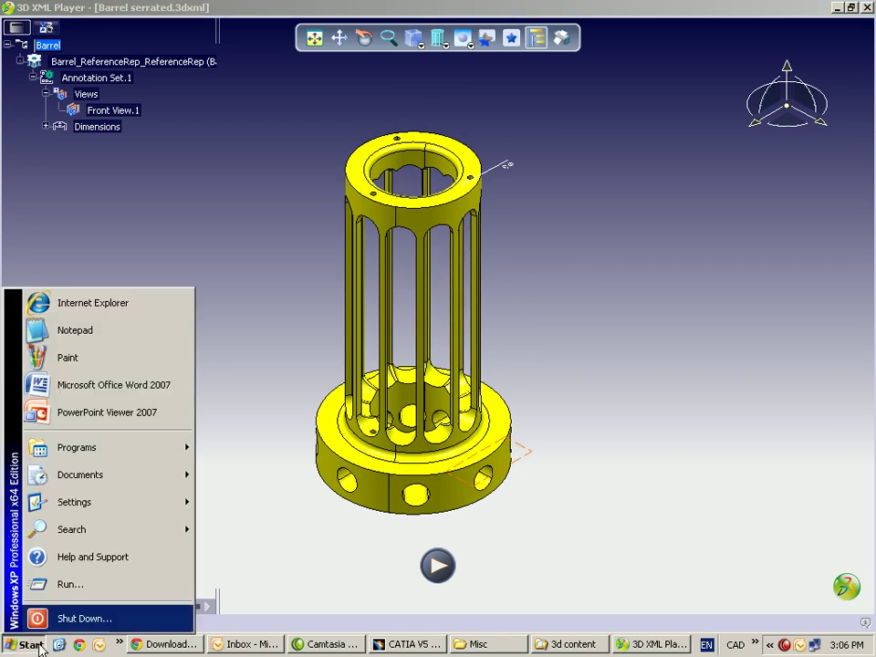
{"action": "left_click", "coordinate": [122, 385]}
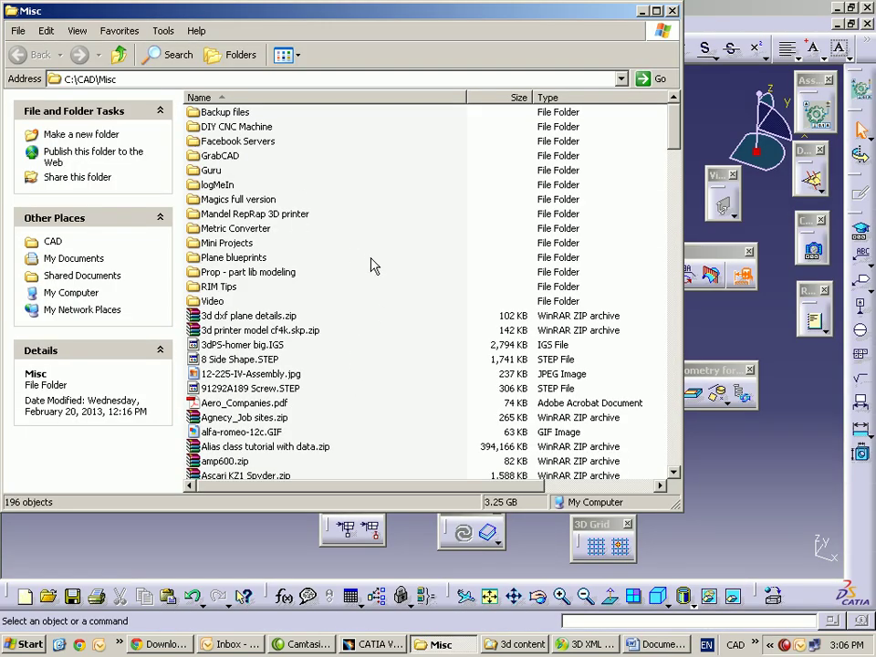
{"action": "scroll", "coordinate": [371, 265], "scroll_direction": "down", "scroll_amount": 4}
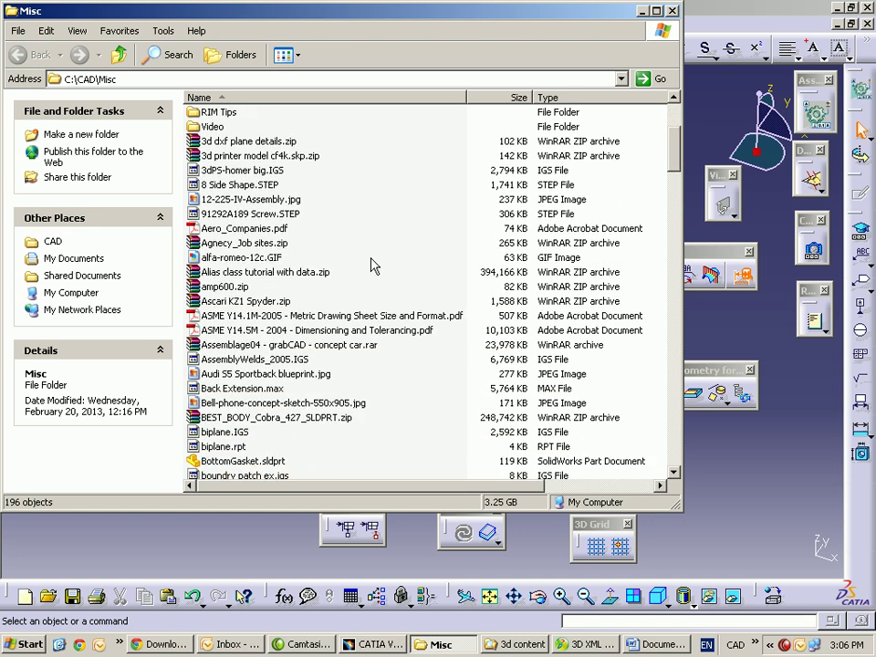
{"action": "key", "text": "m"}
{"action": "key", "text": "m"}
{"action": "key", "text": "m"}
{"action": "key", "text": "m"}
{"action": "key", "text": "m"}
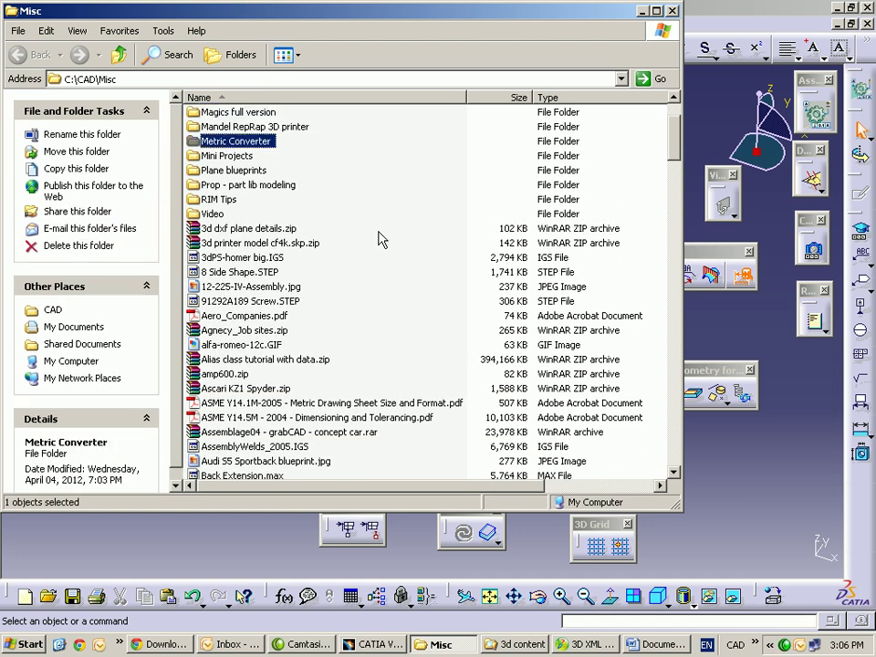
{"action": "key", "text": "m"}
{"action": "key", "text": "m"}
{"action": "key", "text": "m"}
{"action": "key", "text": "m"}
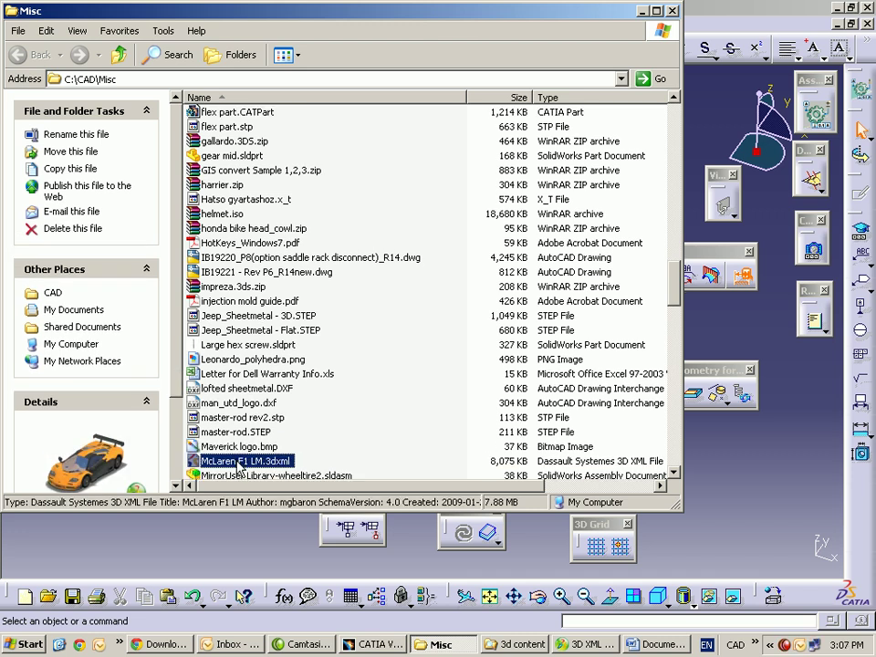
{"action": "left_click_drag", "start_coordinate": [239, 465], "coordinate": [402, 255]}
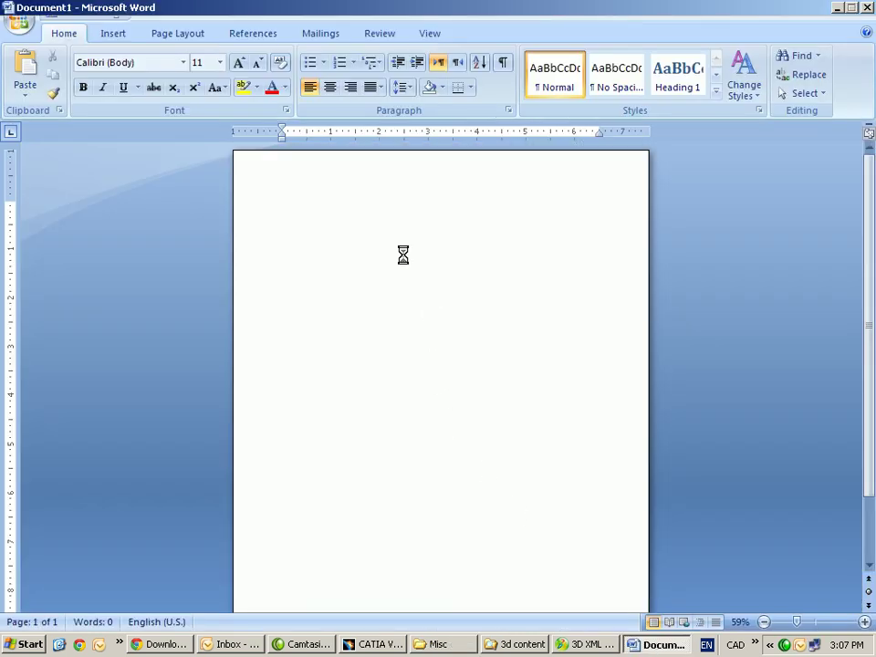
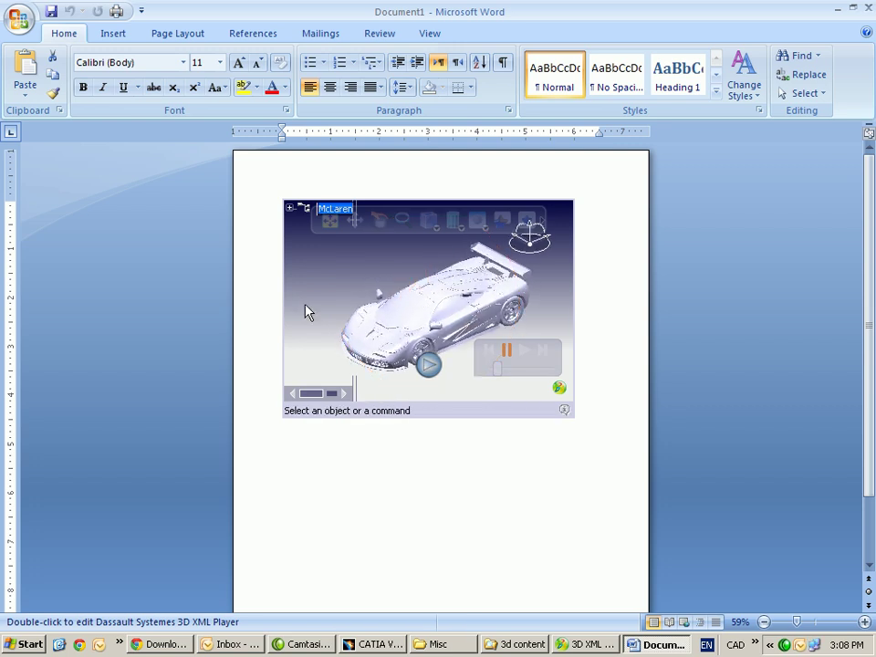
Display the embedded McLaren shaded with materials, enlarge it slightly in its frame, and leave the 3D object.
{"action": "left_click", "coordinate": [462, 229]}
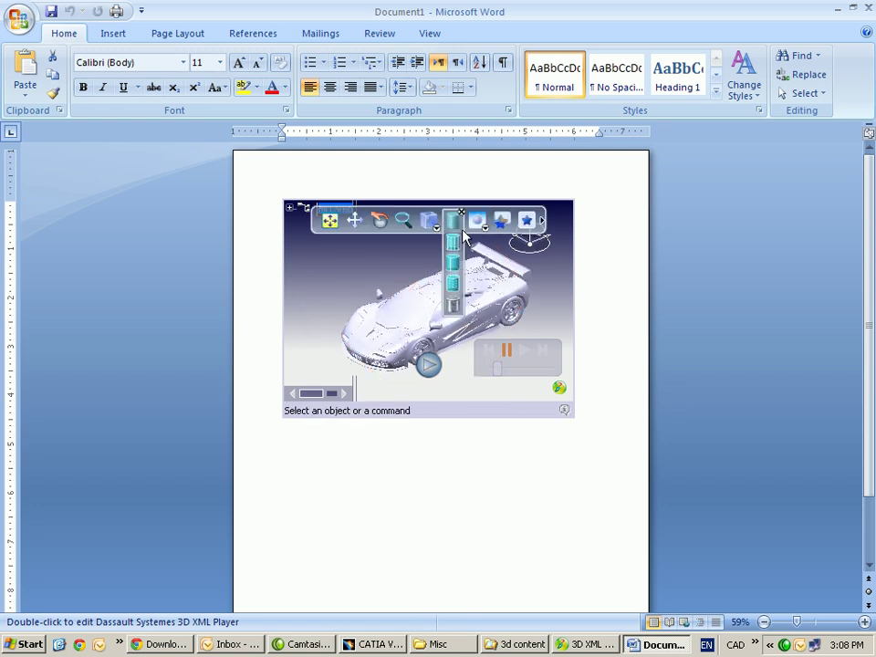
{"action": "left_click", "coordinate": [455, 306]}
{"action": "middle_click_drag", "start_coordinate": [332, 330], "coordinate": [365, 294]}
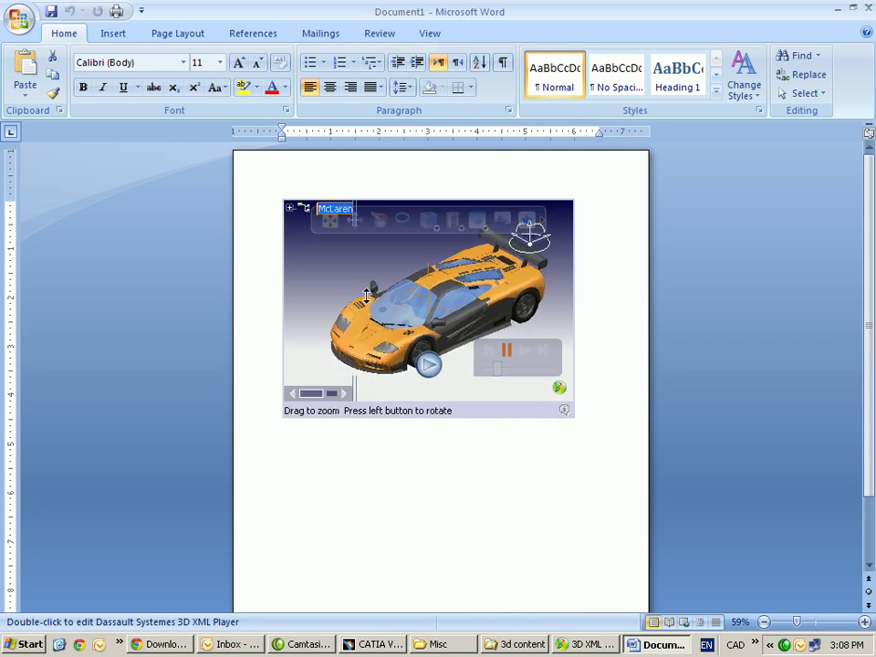
{"action": "left_click", "coordinate": [455, 477]}
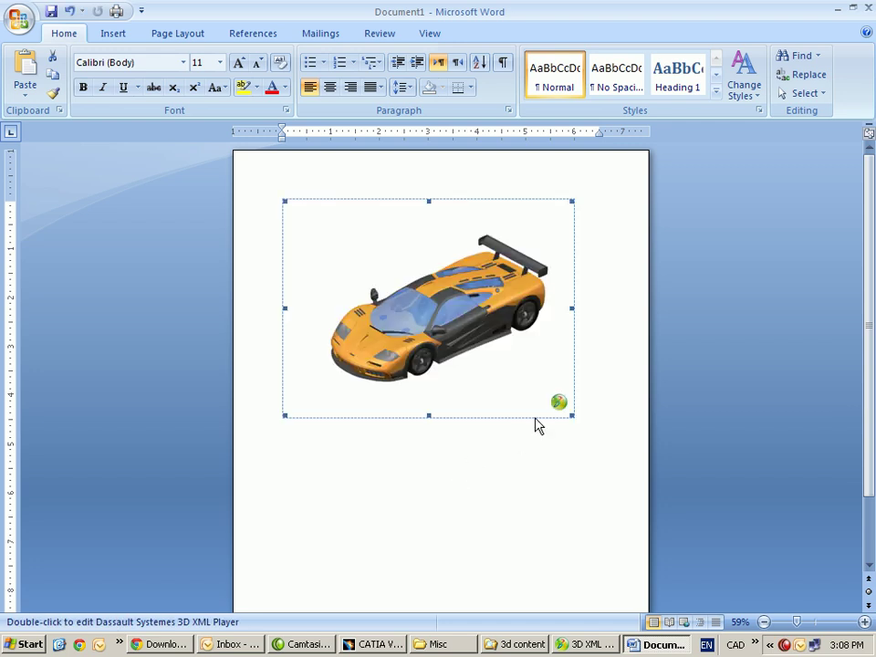
{"action": "left_click", "coordinate": [591, 384]}
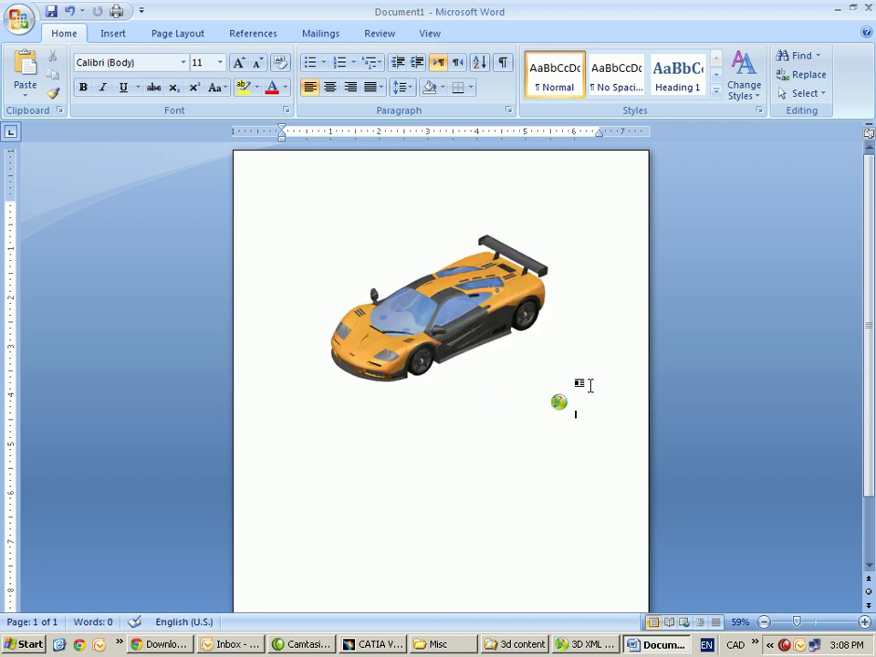
Copy the embedded McLaren 3D object and paste the duplicate below the original on the same page.
{"action": "left_click", "coordinate": [466, 306]}
{"action": "left_click", "coordinate": [598, 401]}
{"action": "left_click", "coordinate": [452, 323]}
{"action": "right_click", "coordinate": [452, 323]}
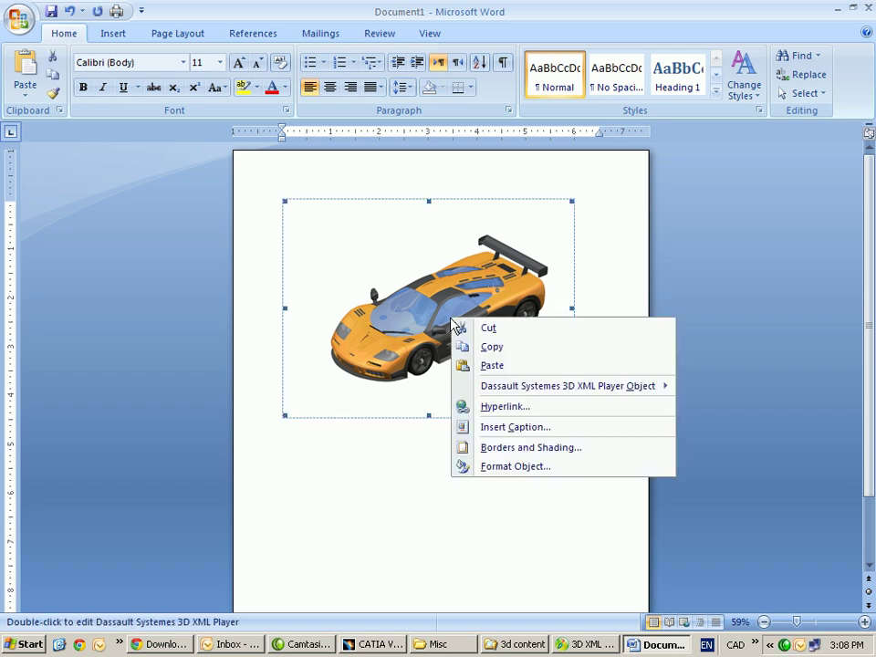
{"action": "left_click", "coordinate": [490, 349]}
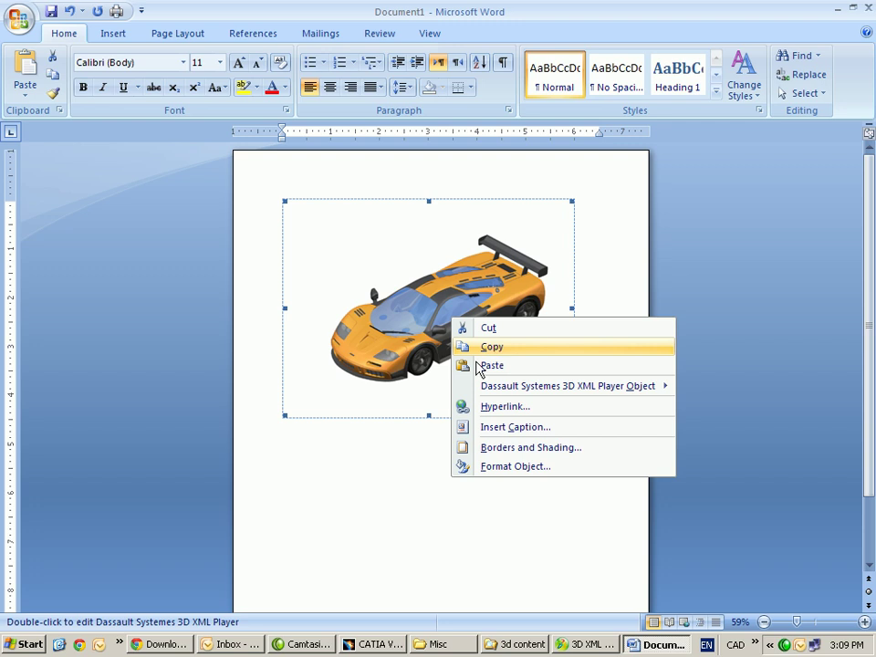
{"action": "key", "text": "ctrl+v"}
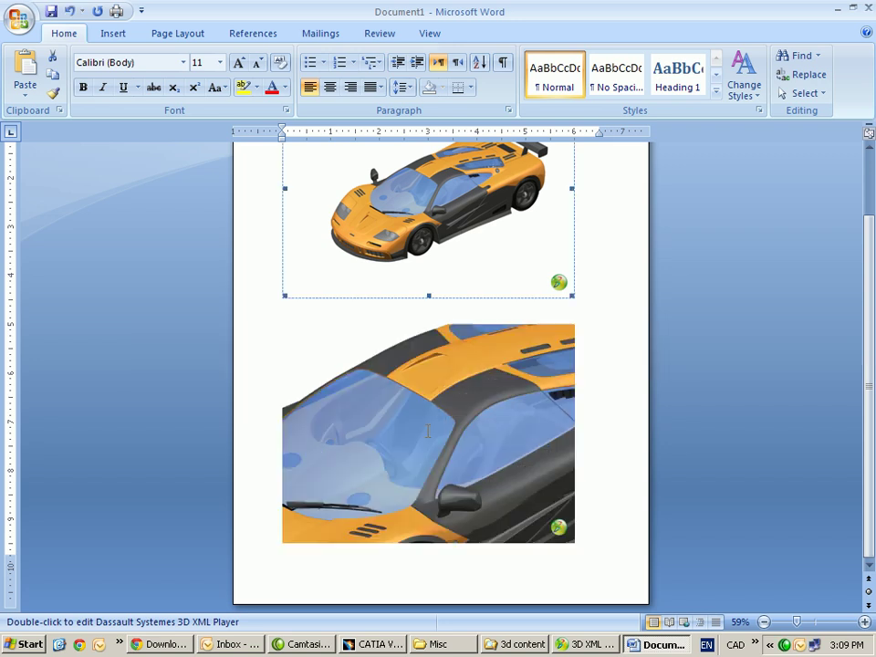
Rotate the McLaren in the lower copy to a rear three-quarter view, fit the whole car in its frame, and leave the 3D object.
{"action": "left_click", "coordinate": [398, 405]}
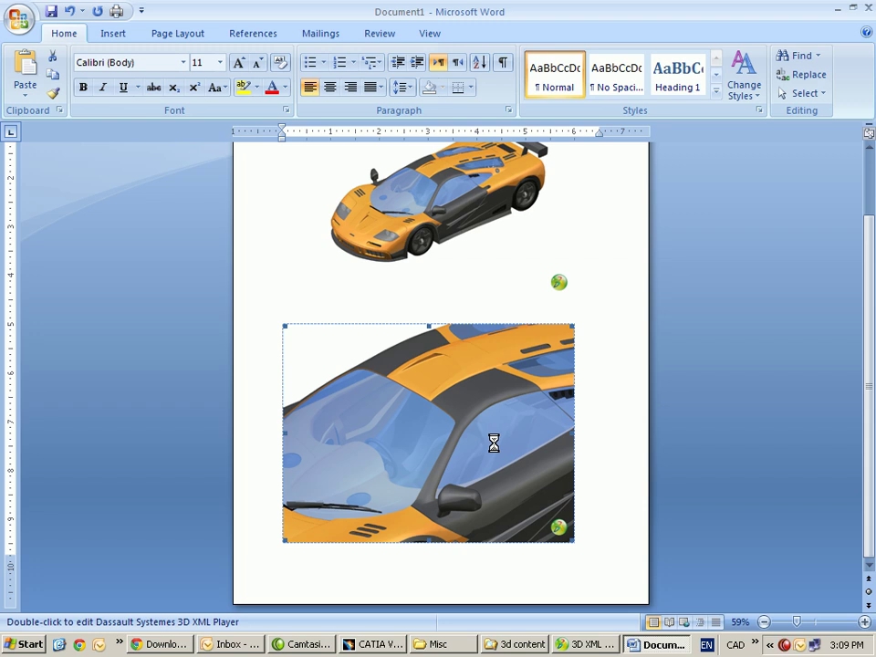
{"action": "middle_click_drag", "start_coordinate": [463, 429], "coordinate": [388, 412]}
{"action": "left_click", "coordinate": [569, 584]}
{"action": "left_click", "coordinate": [568, 580]}
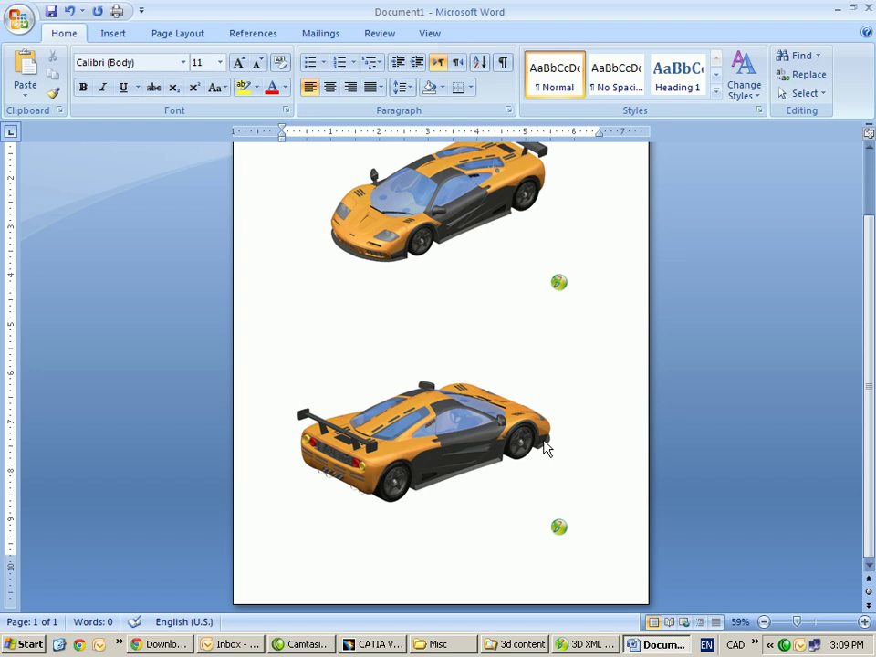
{"action": "scroll", "coordinate": [488, 383], "scroll_direction": "up", "scroll_amount": 1}
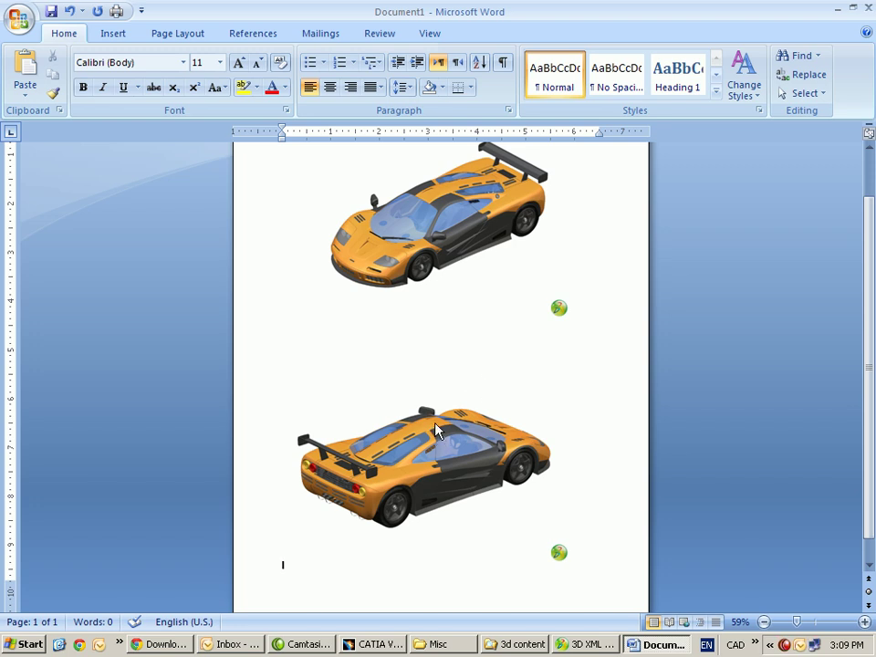
{"action": "scroll", "coordinate": [433, 414], "scroll_direction": "down", "scroll_amount": 1}
{"action": "scroll", "coordinate": [433, 415], "scroll_direction": "up", "scroll_amount": 3}
{"action": "scroll", "coordinate": [433, 414], "scroll_direction": "down", "scroll_amount": 2}
{"action": "scroll", "coordinate": [433, 415], "scroll_direction": "up", "scroll_amount": 1}
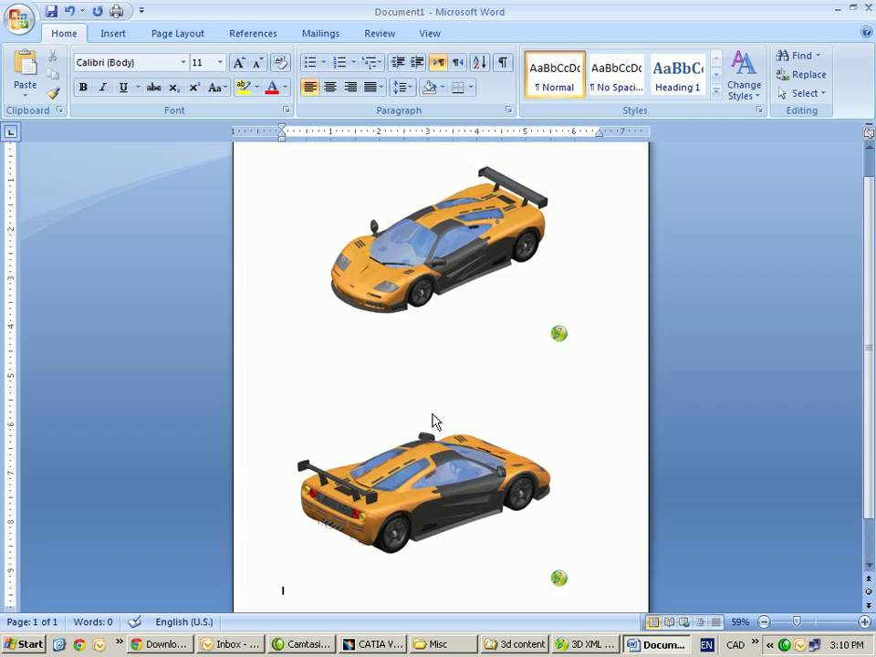